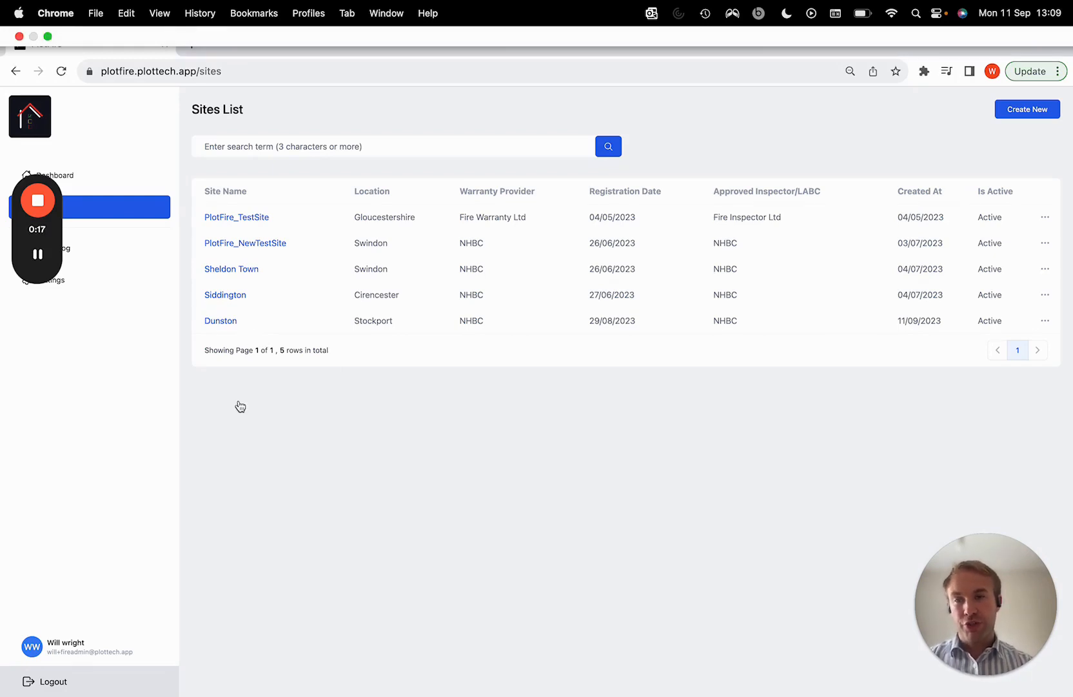
Open the Dunston site and start a new block named Block_1AZ
{"action": "left_click", "coordinate": [217, 322]}
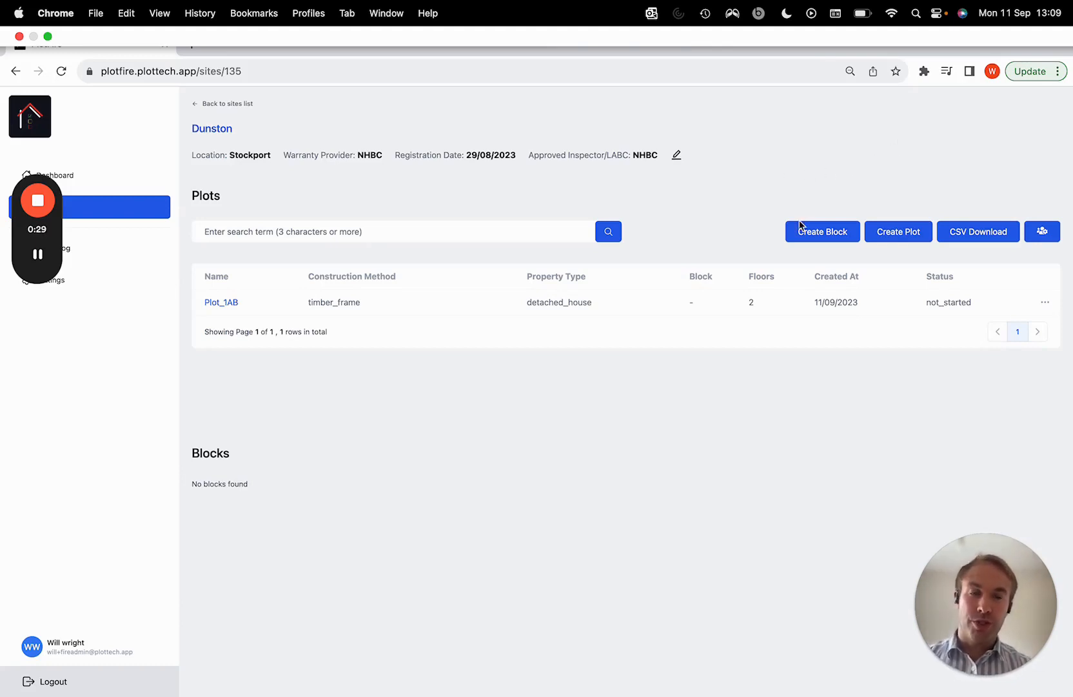
{"action": "left_click", "coordinate": [814, 238]}
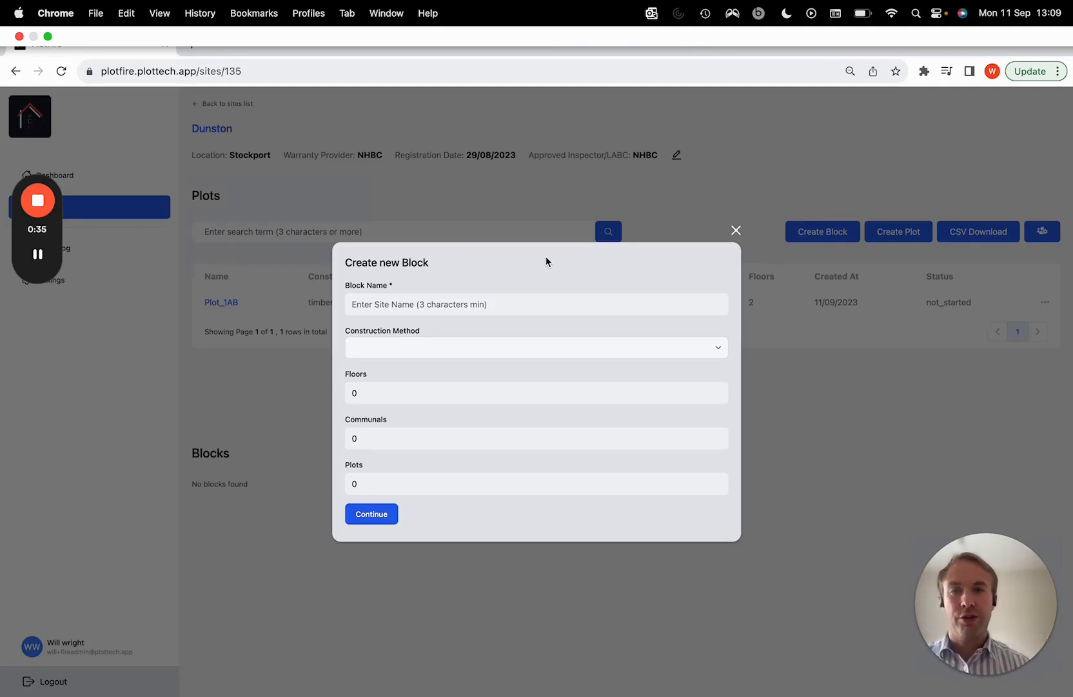
{"action": "left_click", "coordinate": [407, 306]}
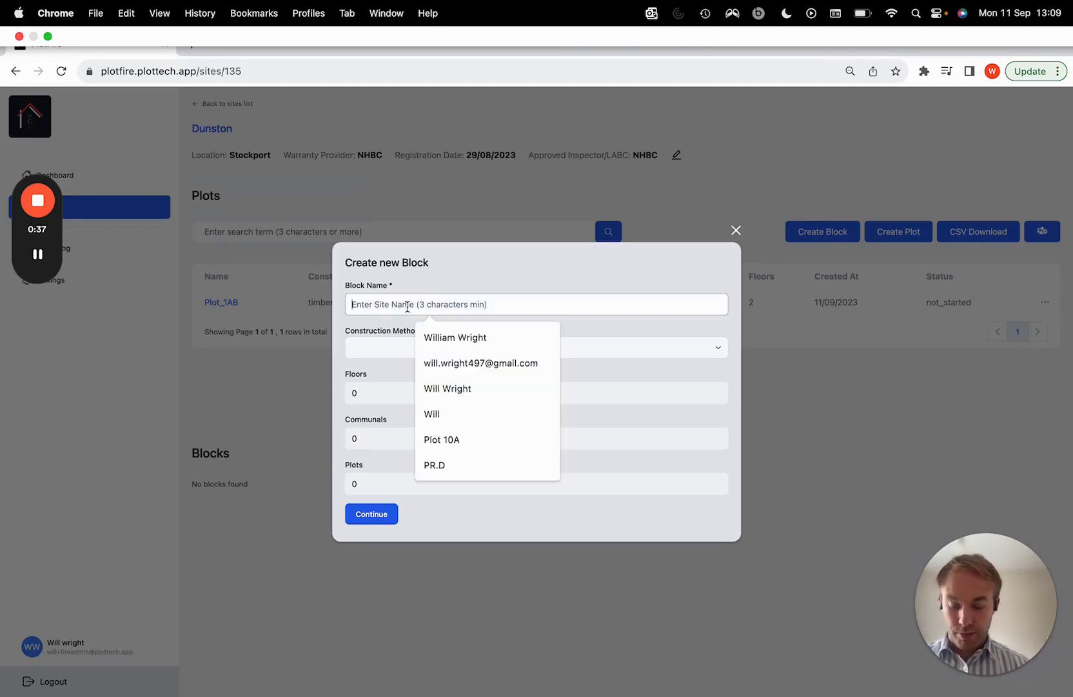
{"action": "type", "text": "Block"}
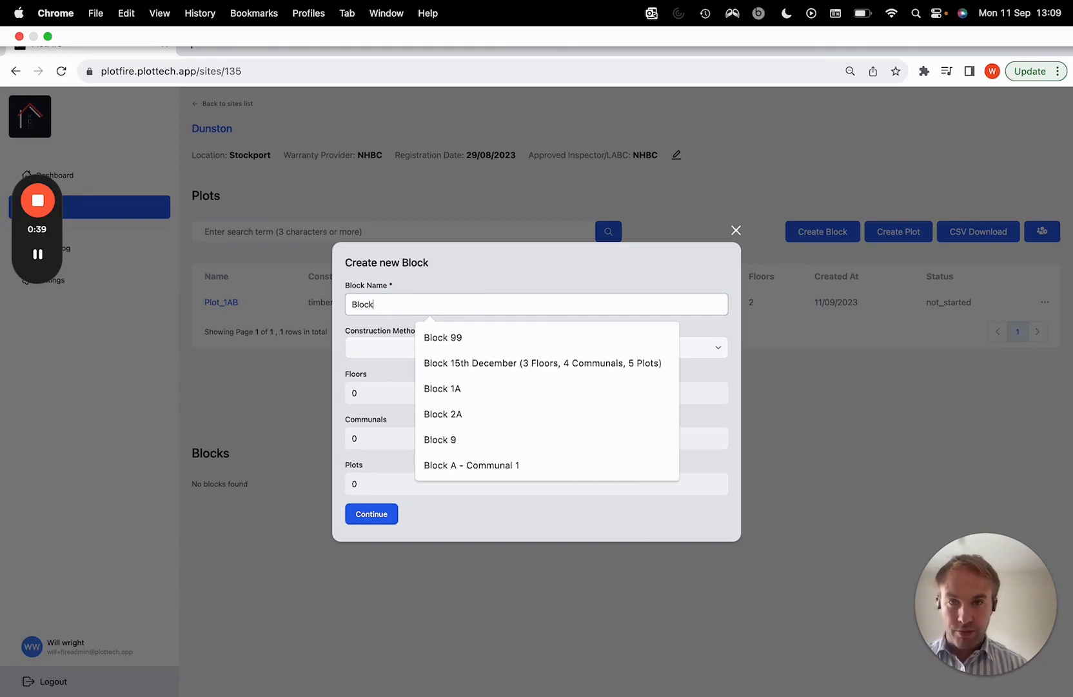
{"action": "type", "text": " 1"}
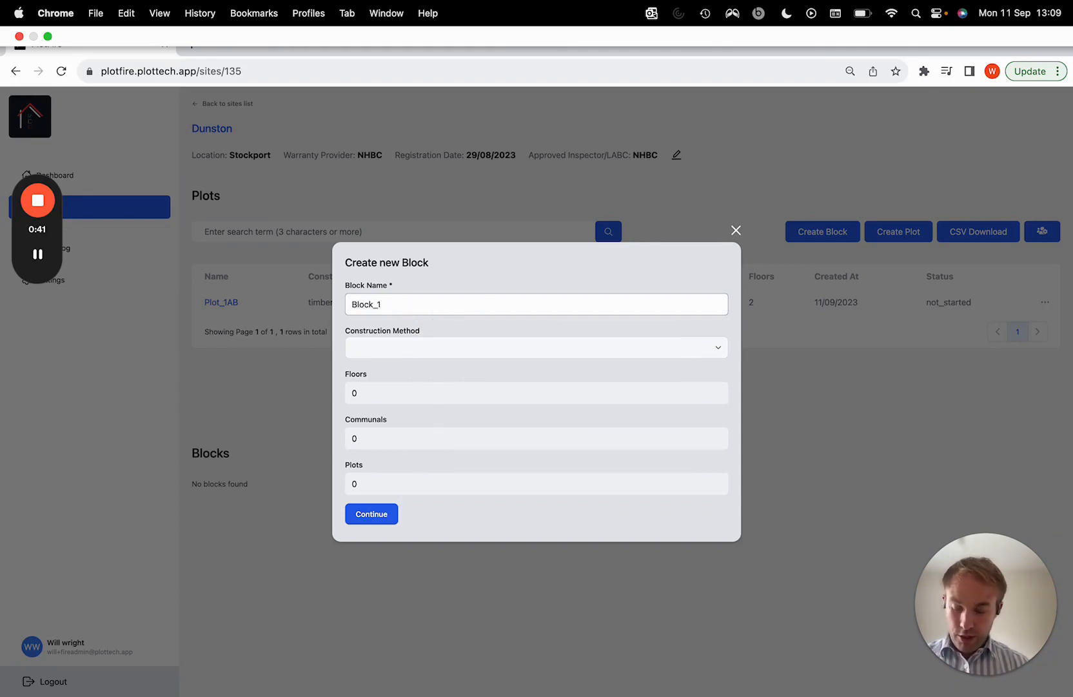
{"action": "type", "text": "AZ"}
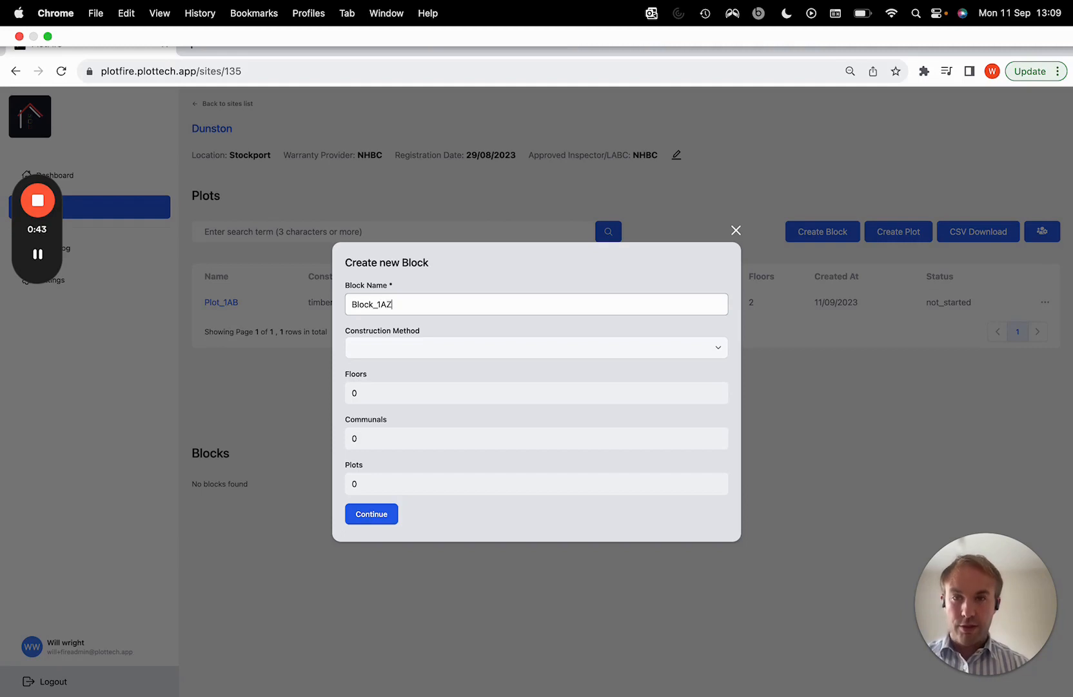
Set the new block's construction method to Masonry and its number of floors to 2
{"action": "left_click", "coordinate": [395, 348]}
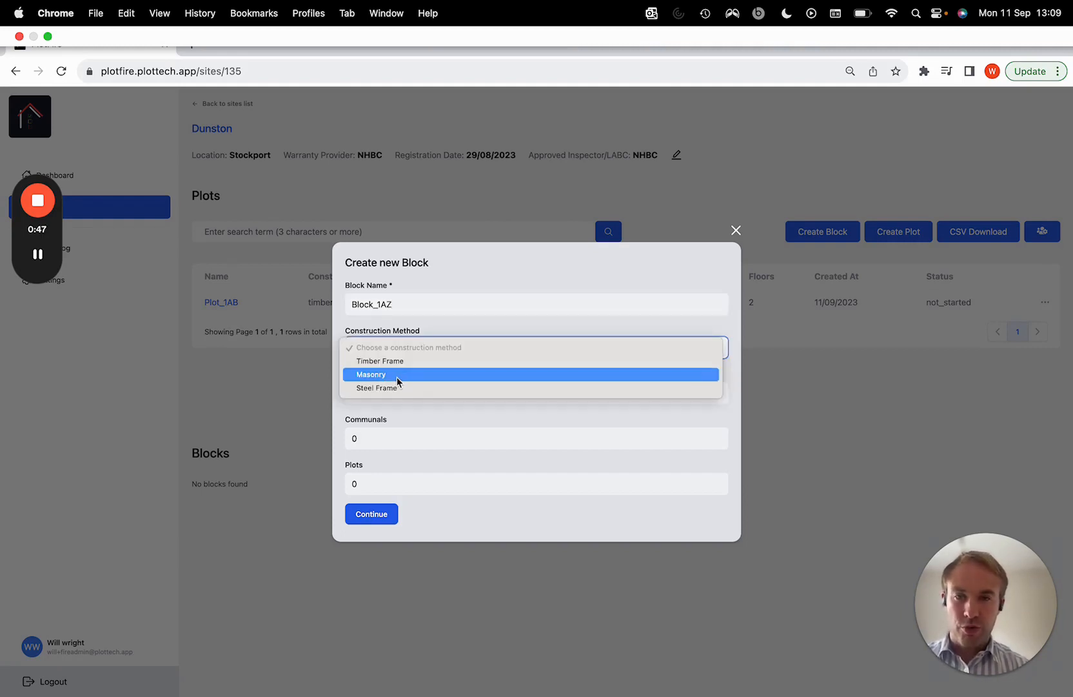
{"action": "left_click", "coordinate": [396, 377]}
{"action": "left_click", "coordinate": [420, 393]}
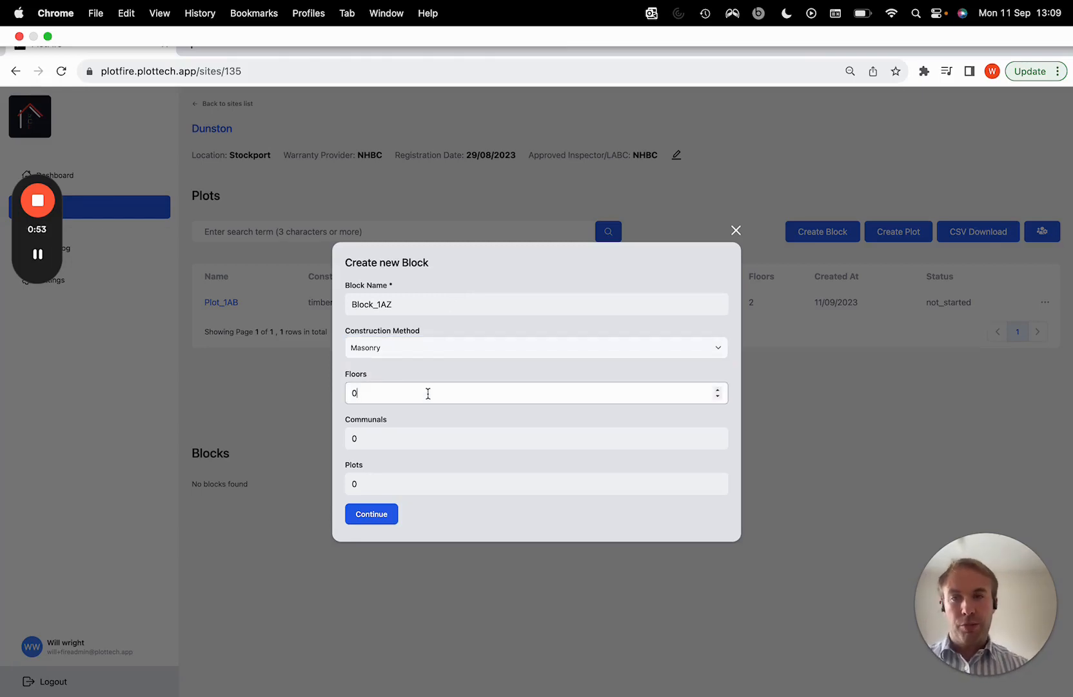
{"action": "left_click", "coordinate": [718, 389]}
{"action": "left_click", "coordinate": [718, 390]}
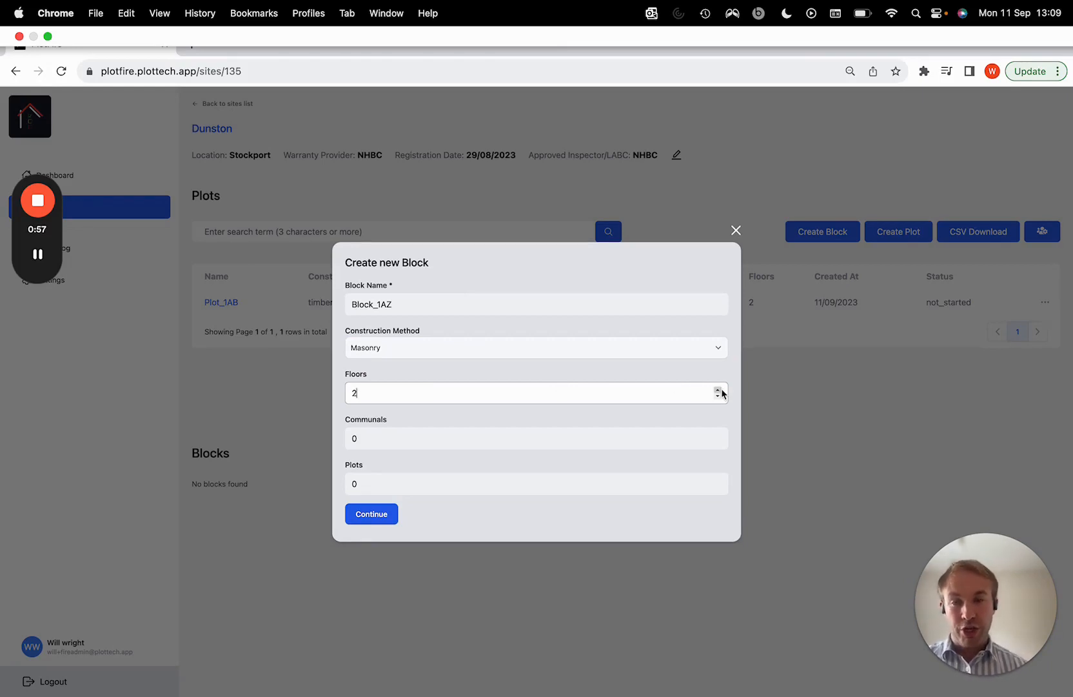
Set the new block's number of communals to 4
{"action": "left_click", "coordinate": [373, 439]}
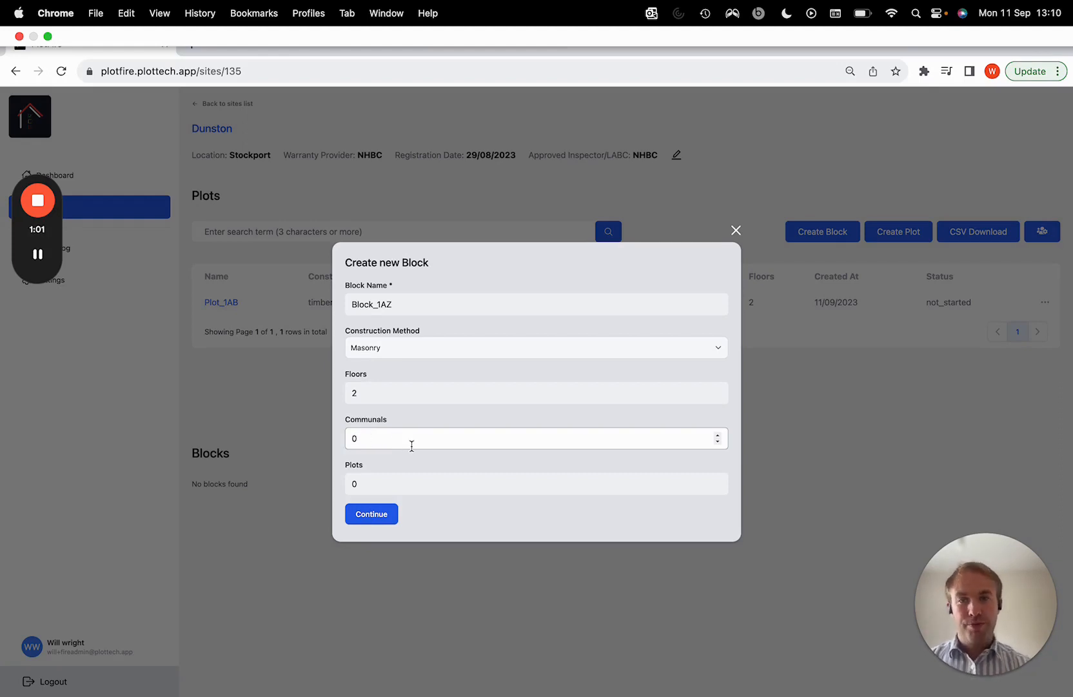
{"action": "left_click", "coordinate": [718, 435]}
{"action": "left_click", "coordinate": [718, 436]}
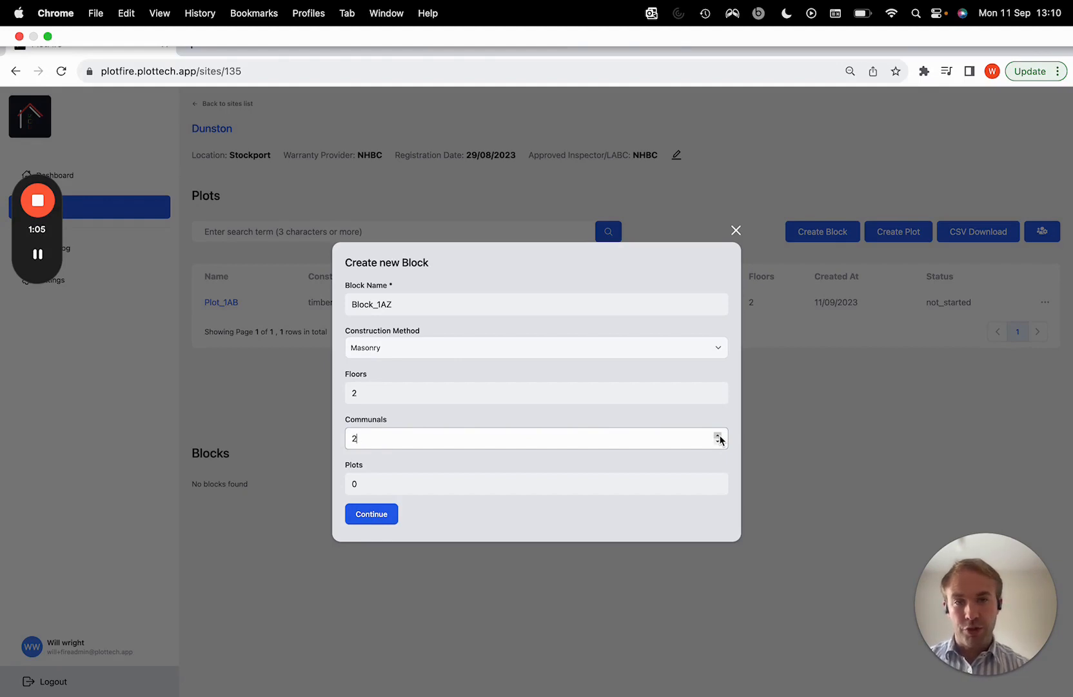
{"action": "left_click", "coordinate": [718, 436]}
{"action": "left_click", "coordinate": [718, 435]}
Set the new block's number of plots to 10 and continue to the plots and communals setup
{"action": "left_click", "coordinate": [589, 488]}
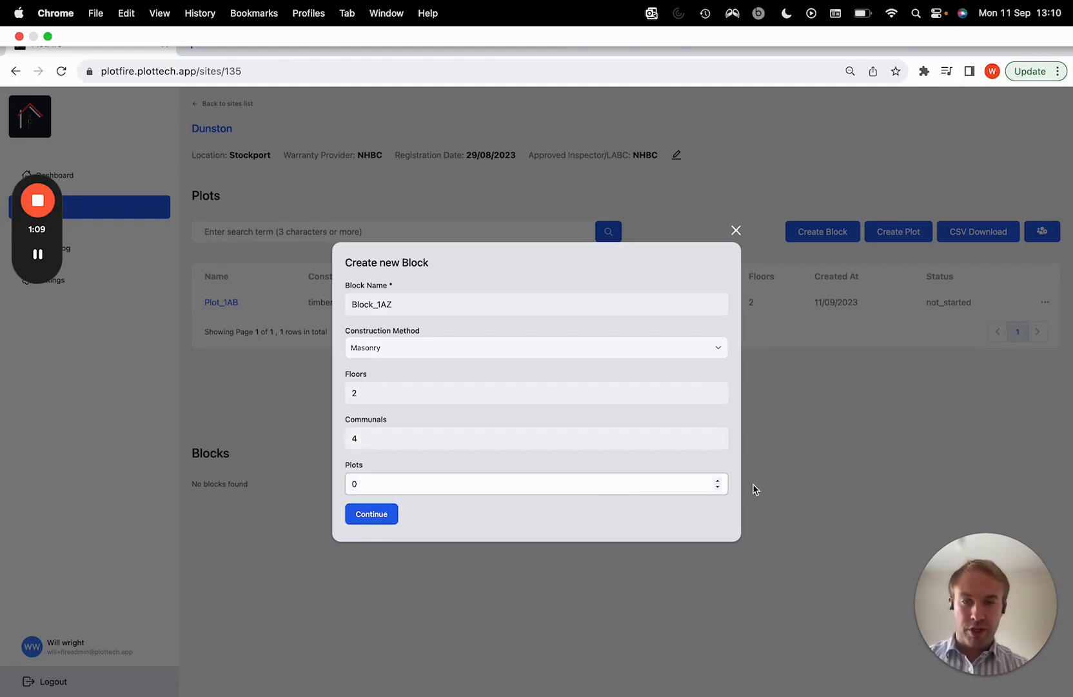
{"action": "left_click", "coordinate": [717, 480]}
{"action": "left_click", "coordinate": [718, 481]}
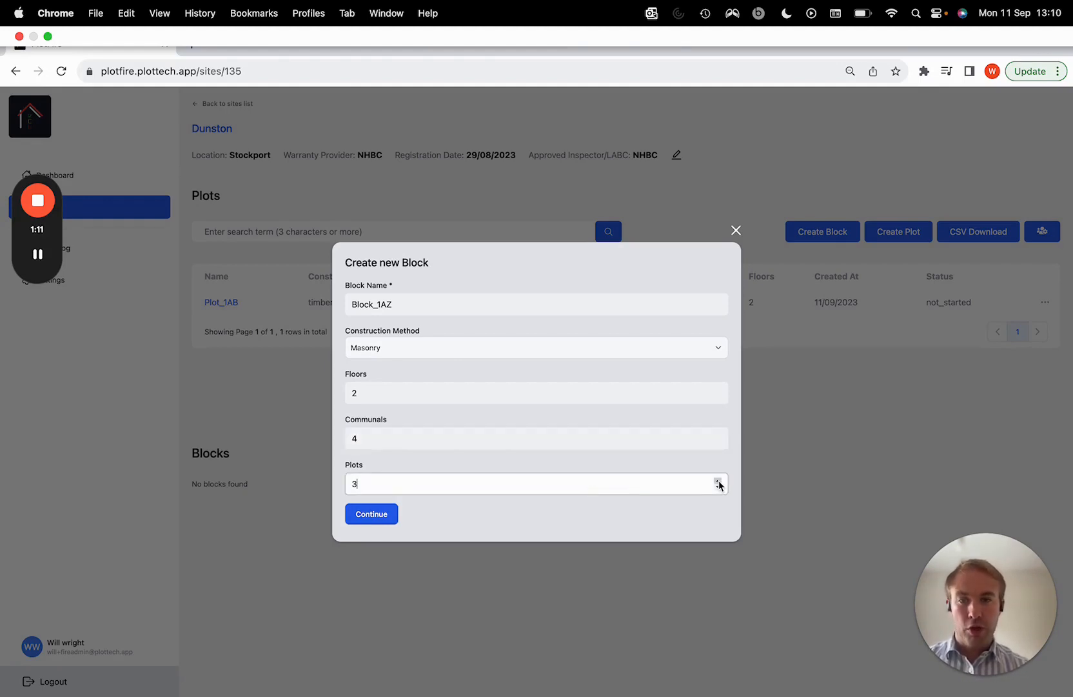
{"action": "left_click", "coordinate": [718, 481]}
{"action": "left_click", "coordinate": [718, 481]}
{"action": "left_click", "coordinate": [718, 480]}
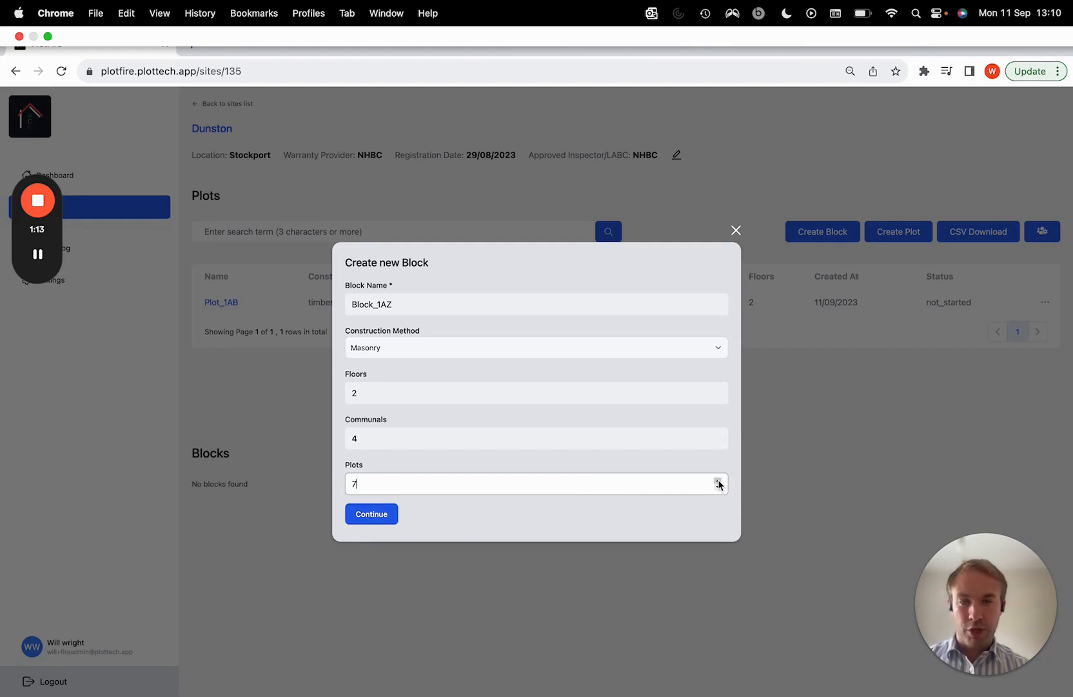
{"action": "left_click", "coordinate": [718, 480]}
{"action": "left_click", "coordinate": [718, 481]}
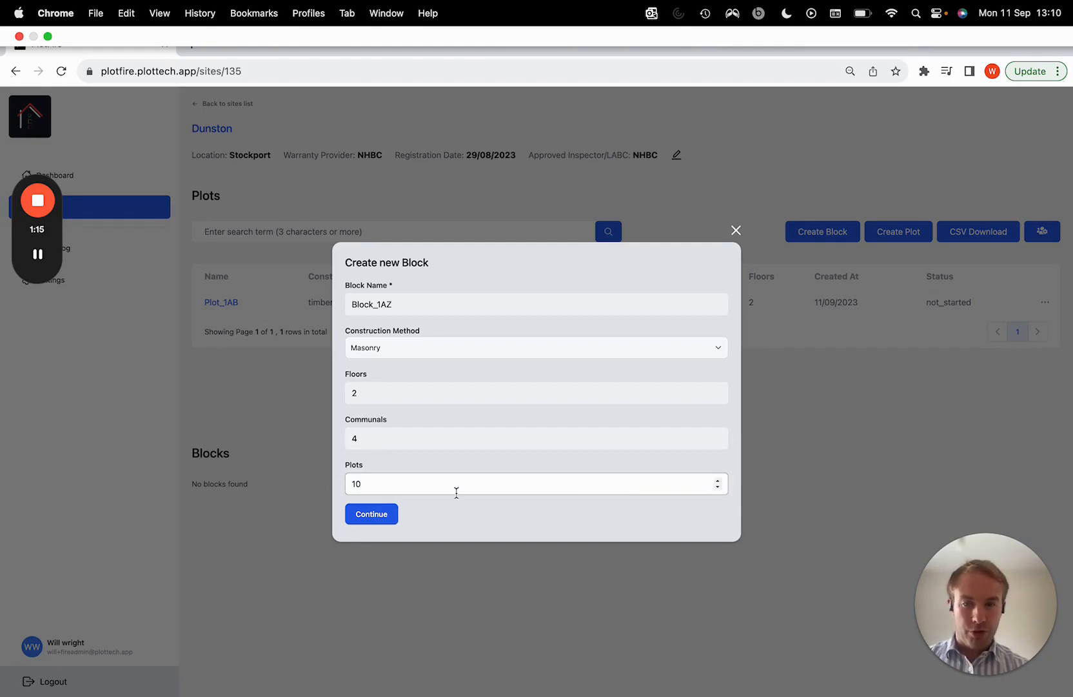
{"action": "left_click", "coordinate": [376, 512]}
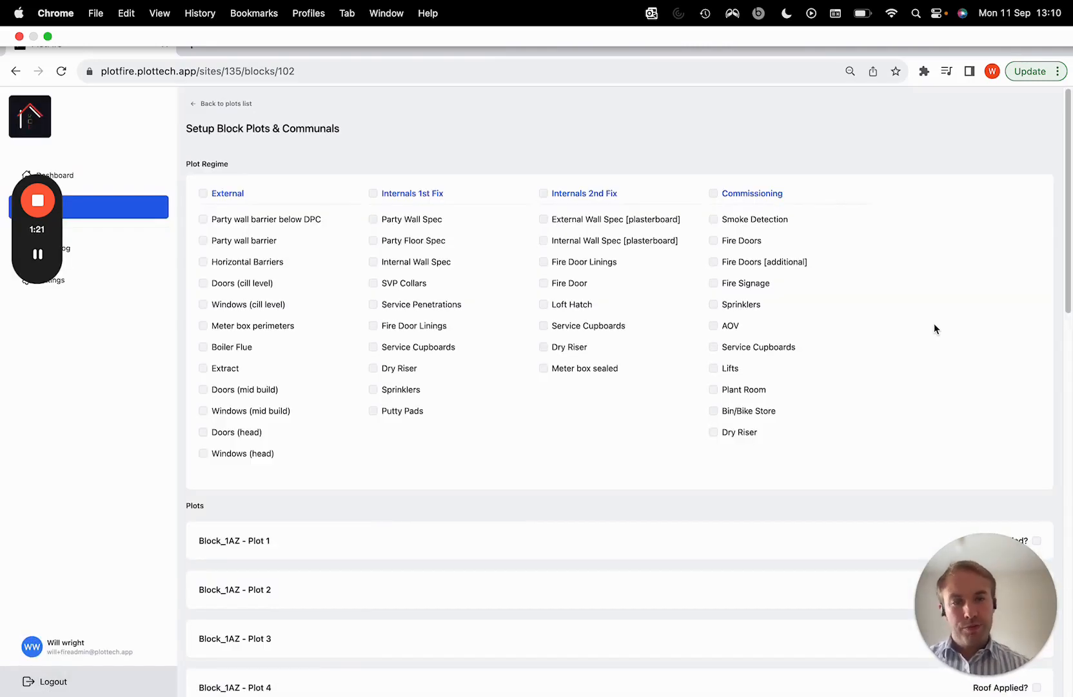
Rename the second plot in the block as "Block_1AZ - Plot 2a"
{"action": "scroll", "coordinate": [882, 394], "scroll_direction": "down", "scroll_amount": 3}
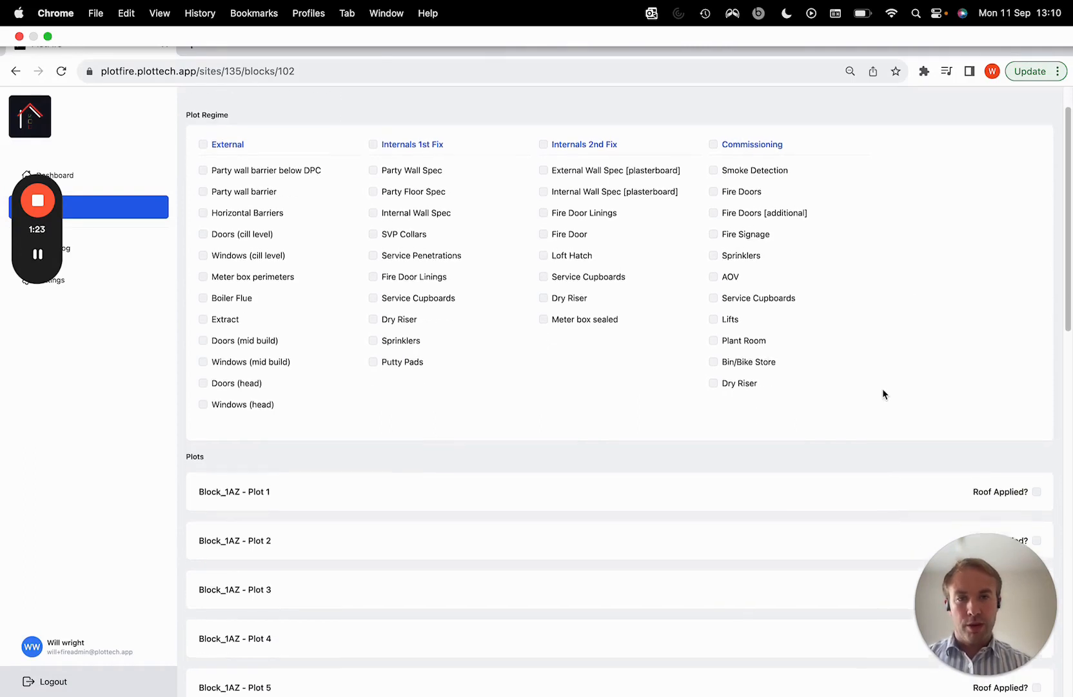
{"action": "scroll", "coordinate": [882, 391], "scroll_direction": "up", "scroll_amount": 1}
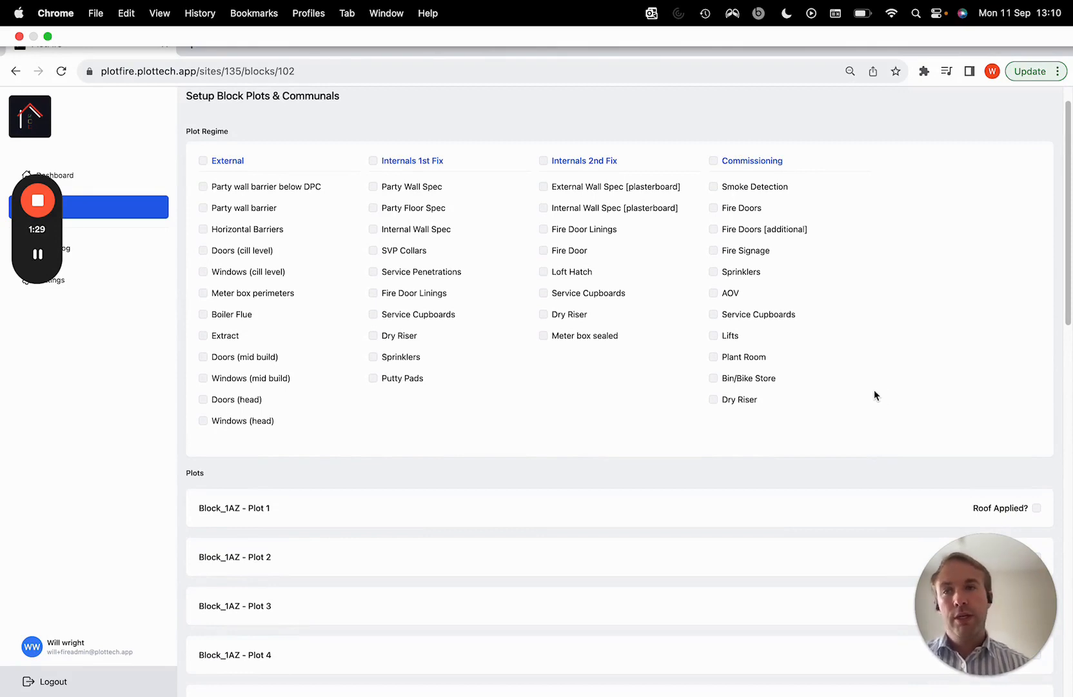
{"action": "scroll", "coordinate": [771, 398], "scroll_direction": "down", "scroll_amount": 10}
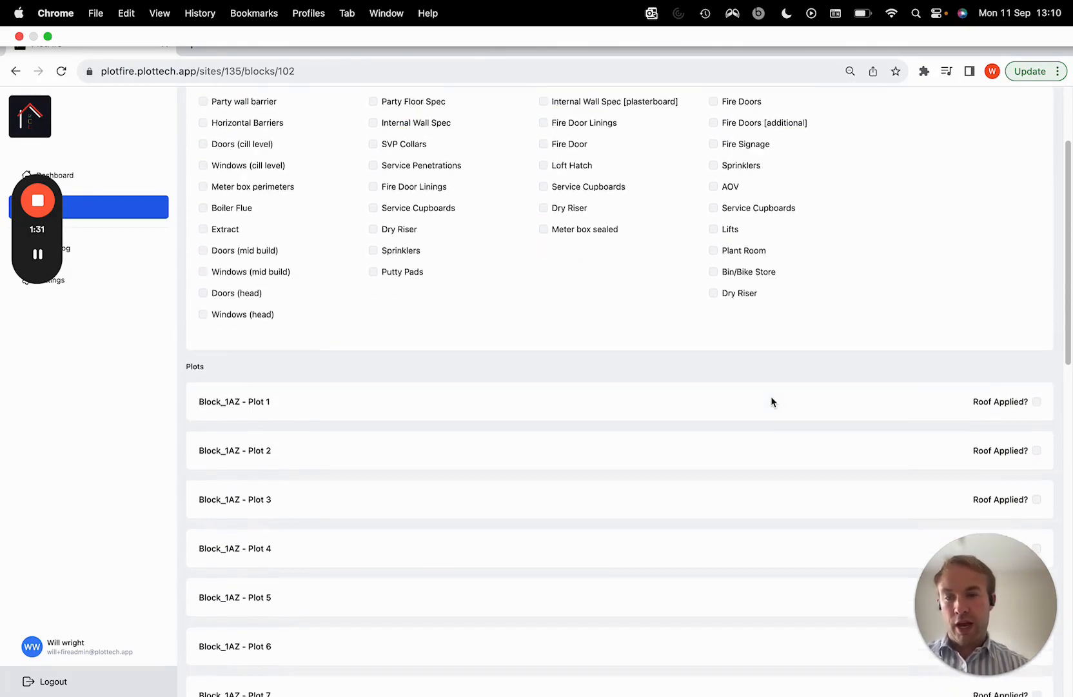
{"action": "scroll", "coordinate": [771, 402], "scroll_direction": "up", "scroll_amount": 1}
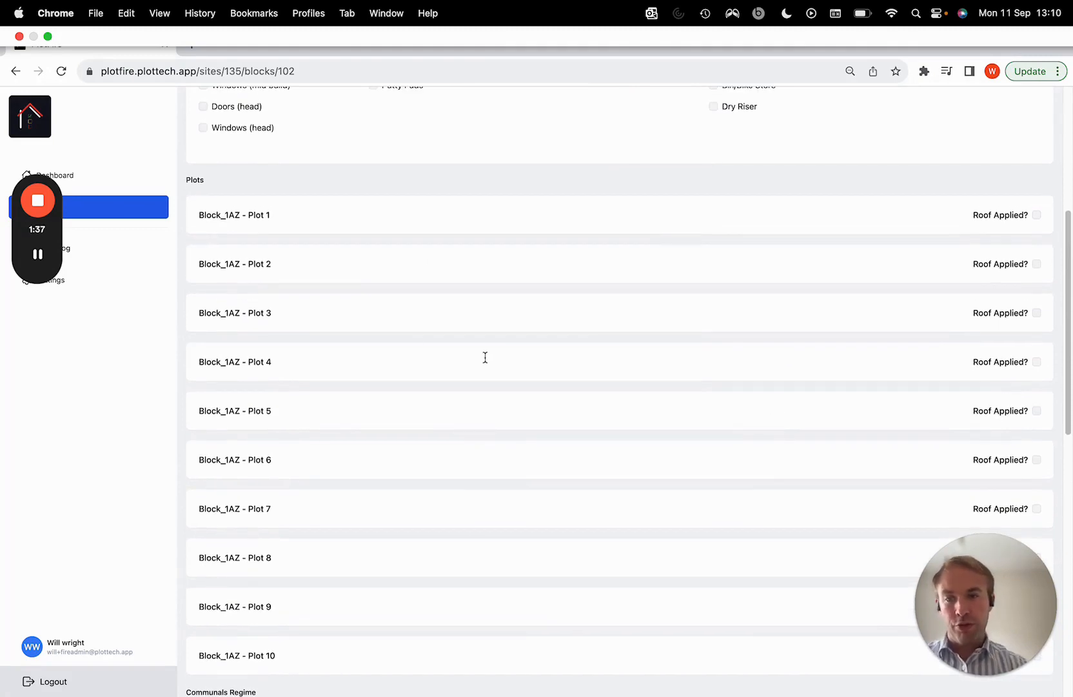
{"action": "left_click", "coordinate": [300, 264]}
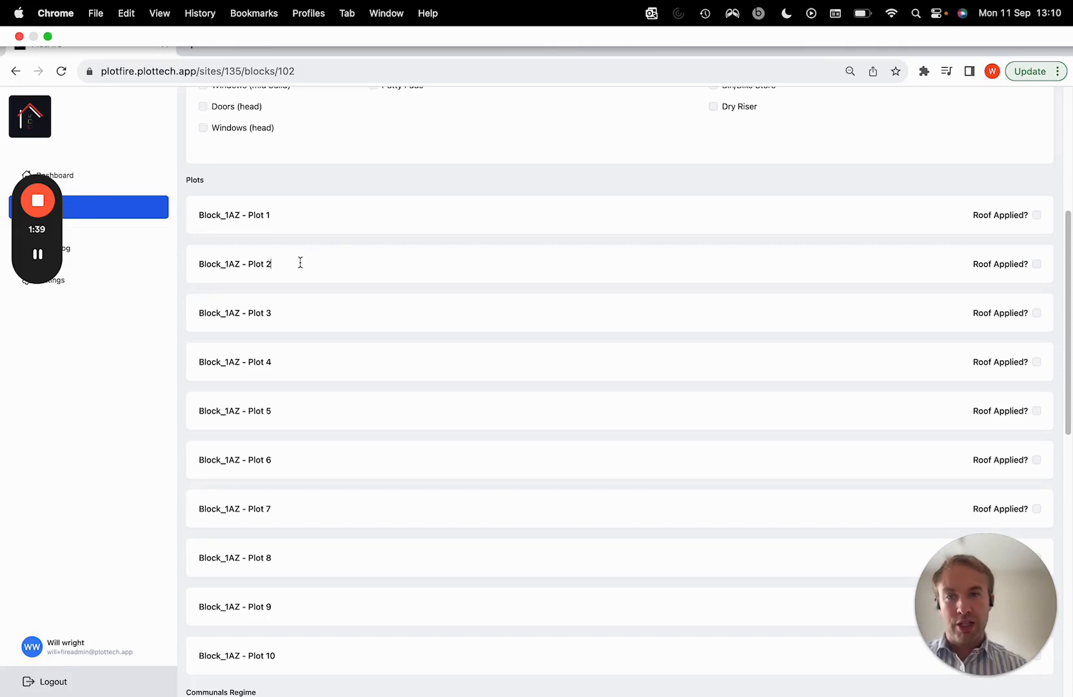
{"action": "type", "text": "a"}
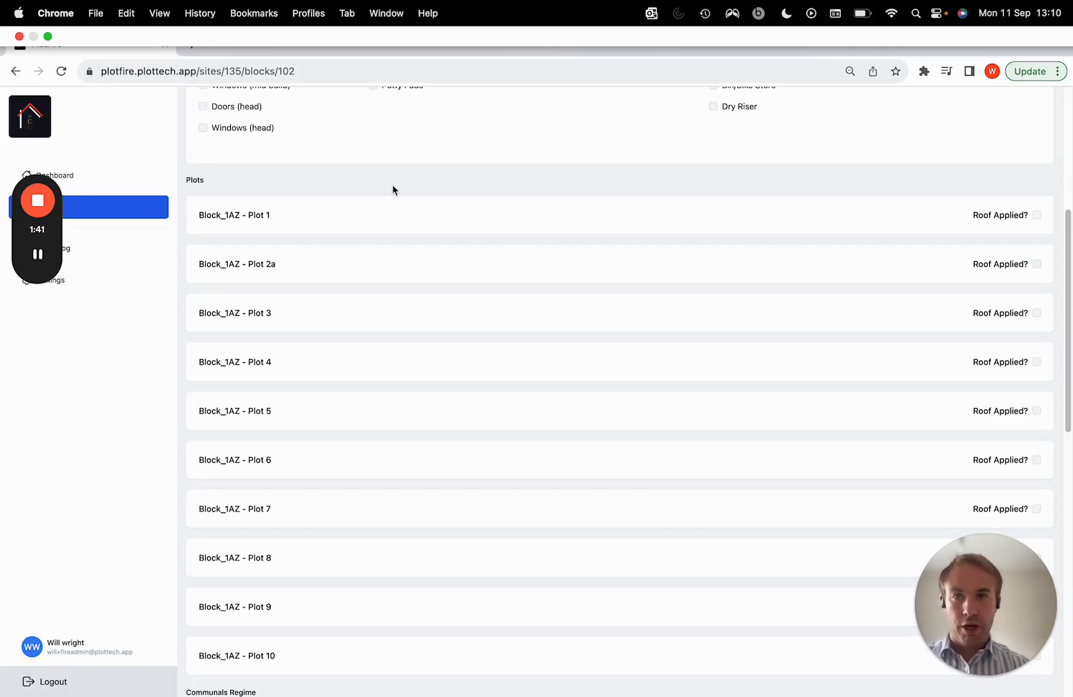
Include every External, Internals 1st Fix and Internals 2nd Fix item in the Plot Regime
{"action": "scroll", "coordinate": [390, 203], "scroll_direction": "up", "scroll_amount": 3}
{"action": "scroll", "coordinate": [403, 365], "scroll_direction": "up", "scroll_amount": 4}
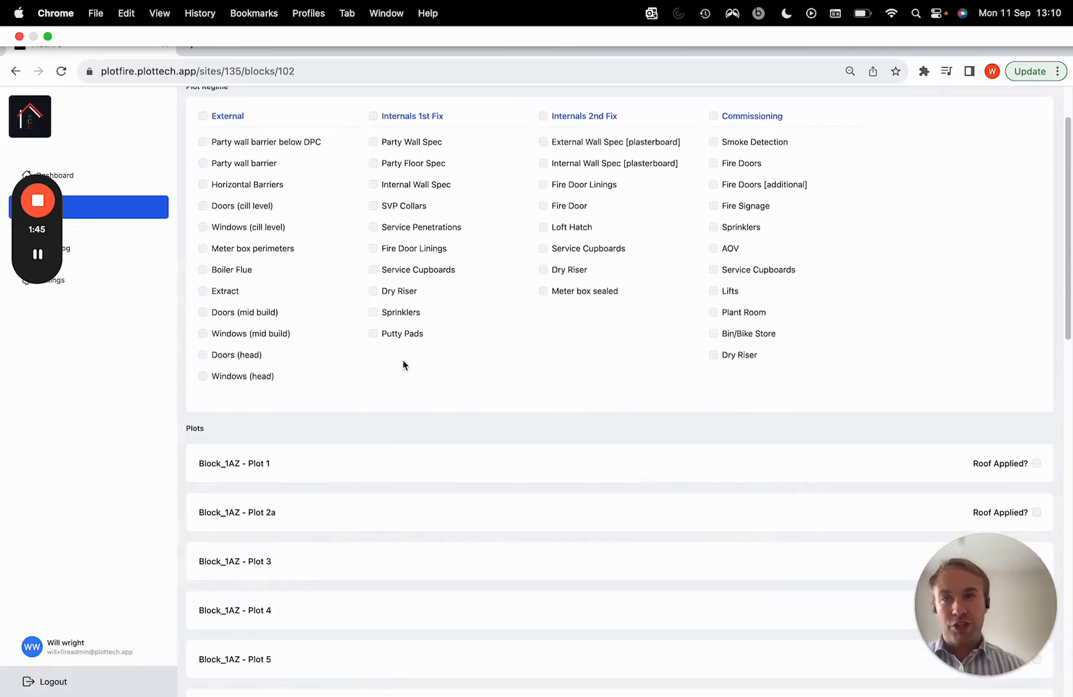
{"action": "scroll", "coordinate": [402, 365], "scroll_direction": "up", "scroll_amount": 2}
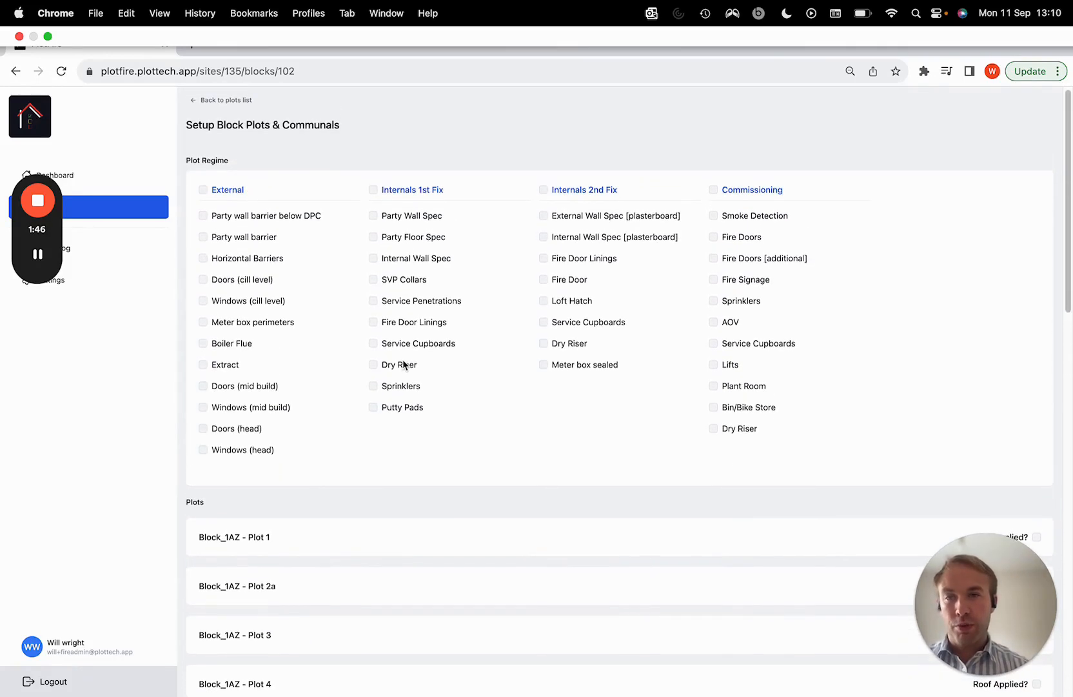
{"action": "left_click", "coordinate": [203, 190]}
{"action": "left_click", "coordinate": [372, 189]}
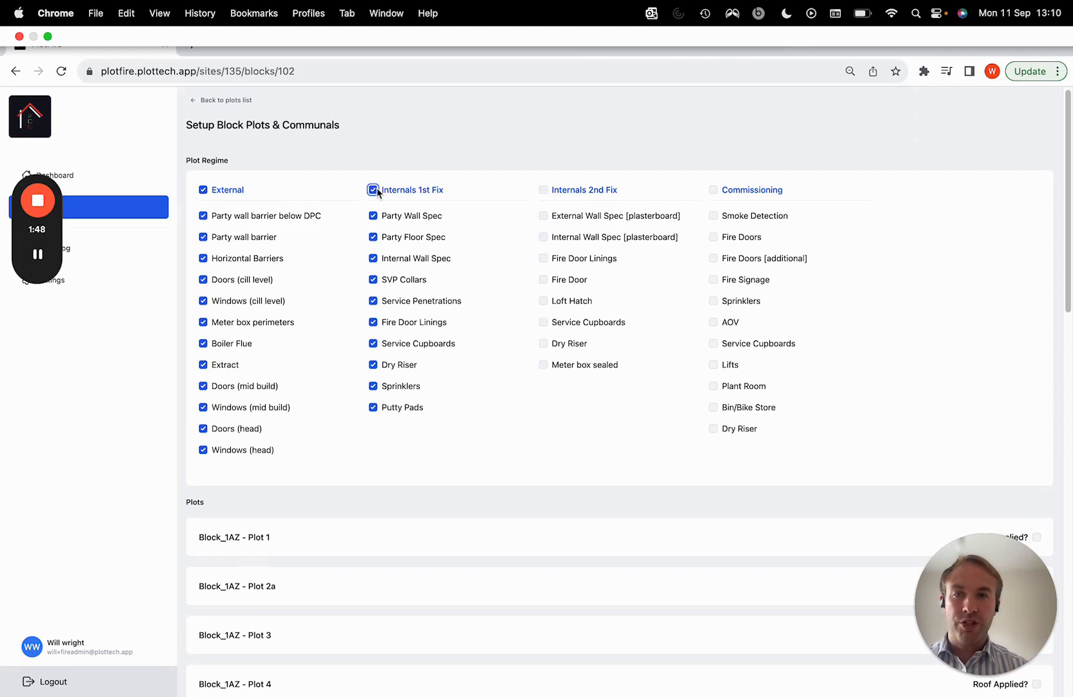
{"action": "left_click", "coordinate": [544, 190]}
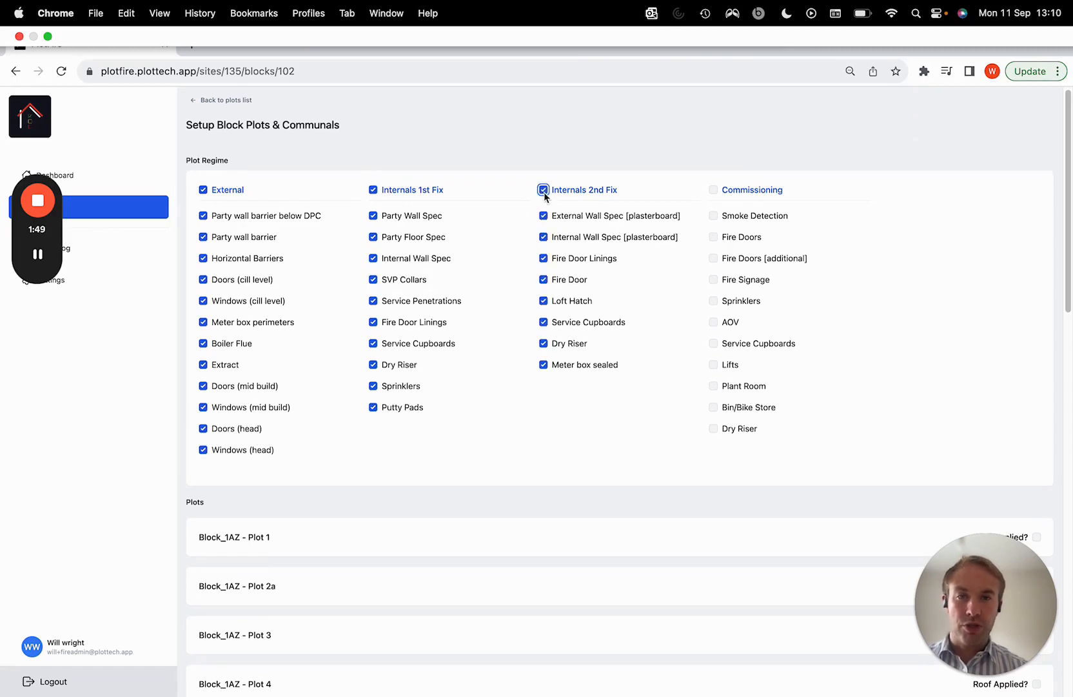
Exclude Party Floor Spec and Internal Wall Spec from the Plot Regime's Internals 1st Fix stage
{"action": "left_click", "coordinate": [374, 237]}
{"action": "left_click", "coordinate": [374, 258]}
{"action": "left_click", "coordinate": [374, 259]}
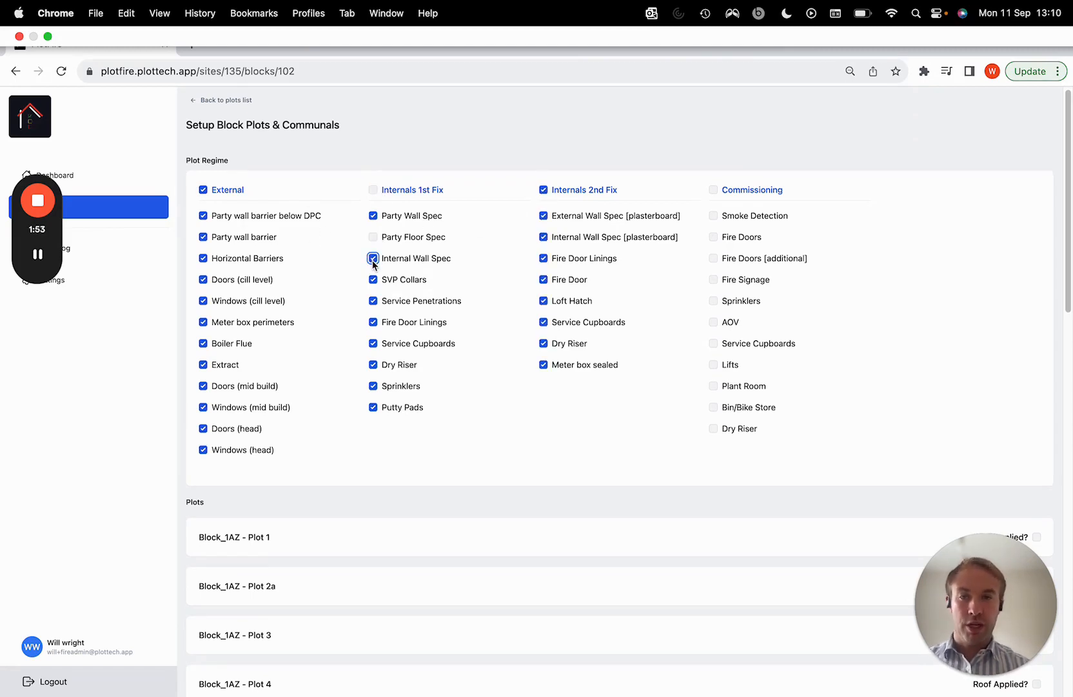
{"action": "left_click", "coordinate": [374, 260]}
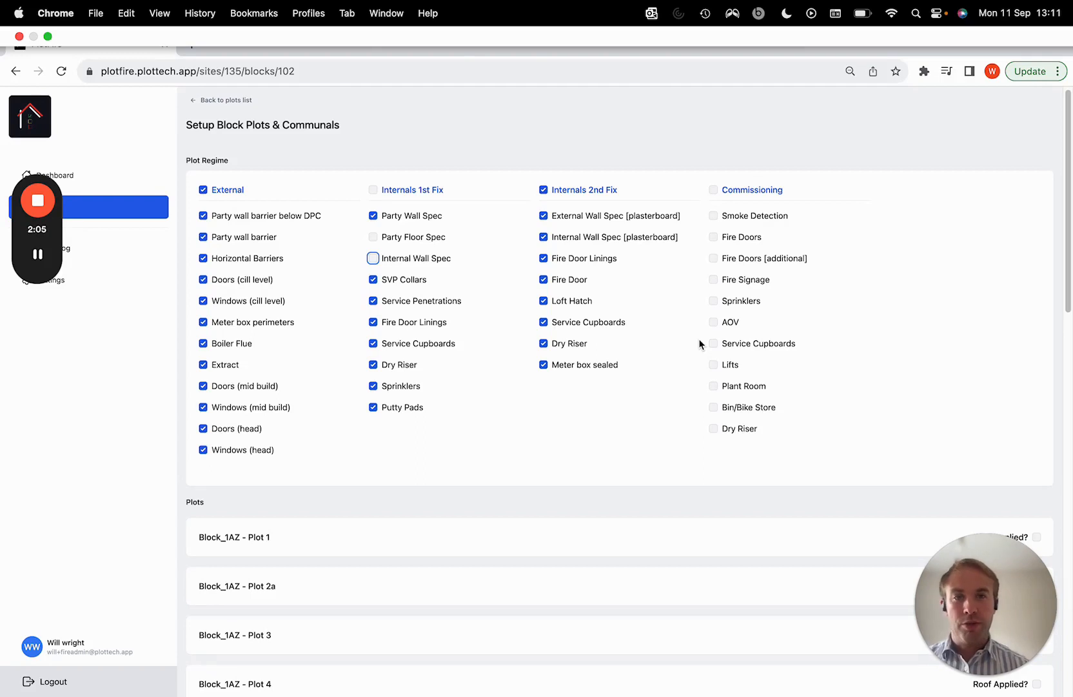
Include only Fire Doors [additional] and Fire Signage in the Plot Regime's Commissioning stage
{"action": "left_click", "coordinate": [713, 189]}
{"action": "left_click", "coordinate": [713, 190]}
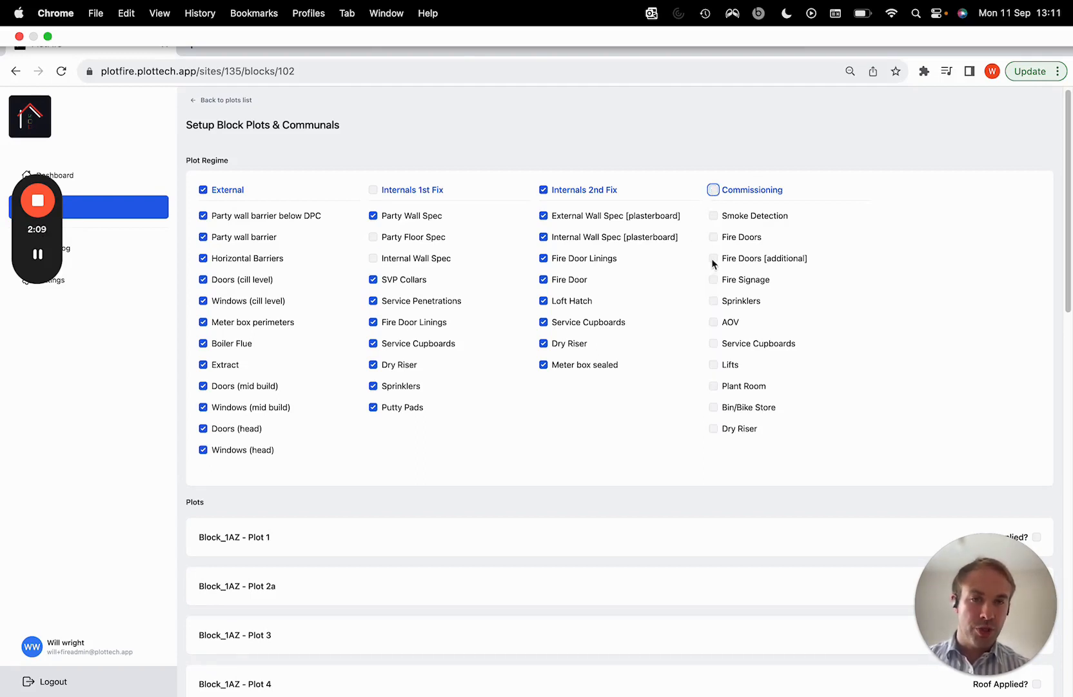
{"action": "left_click", "coordinate": [714, 258]}
{"action": "left_click", "coordinate": [713, 279]}
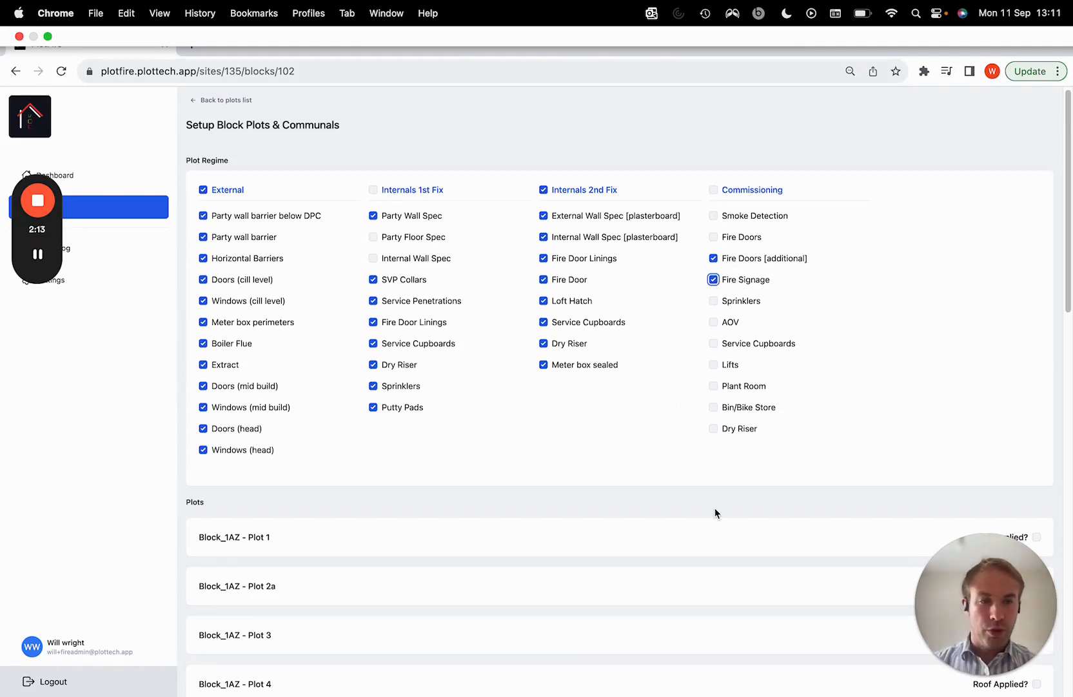
Mark the roof as applied for Plot 9 and Plot 10 of Block_1AZ
{"action": "scroll", "coordinate": [715, 510], "scroll_direction": "down", "scroll_amount": 8}
{"action": "scroll", "coordinate": [715, 512], "scroll_direction": "up", "scroll_amount": 1}
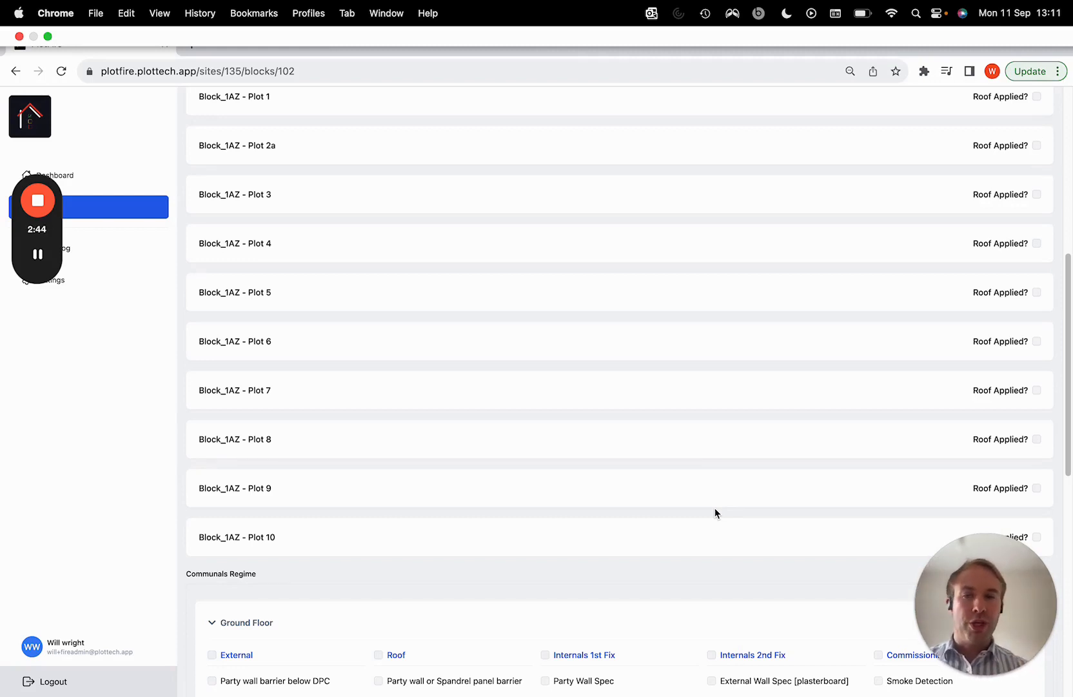
{"action": "left_click", "coordinate": [1034, 490]}
{"action": "scroll", "coordinate": [816, 439], "scroll_direction": "down", "scroll_amount": 1}
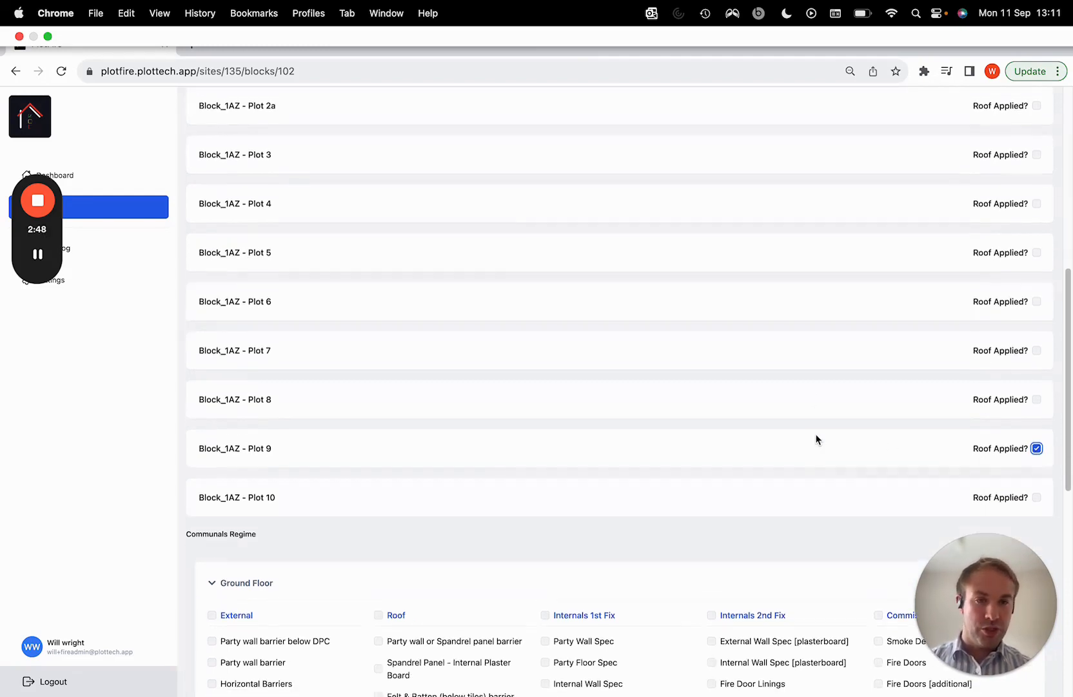
{"action": "scroll", "coordinate": [816, 440], "scroll_direction": "down", "scroll_amount": 1}
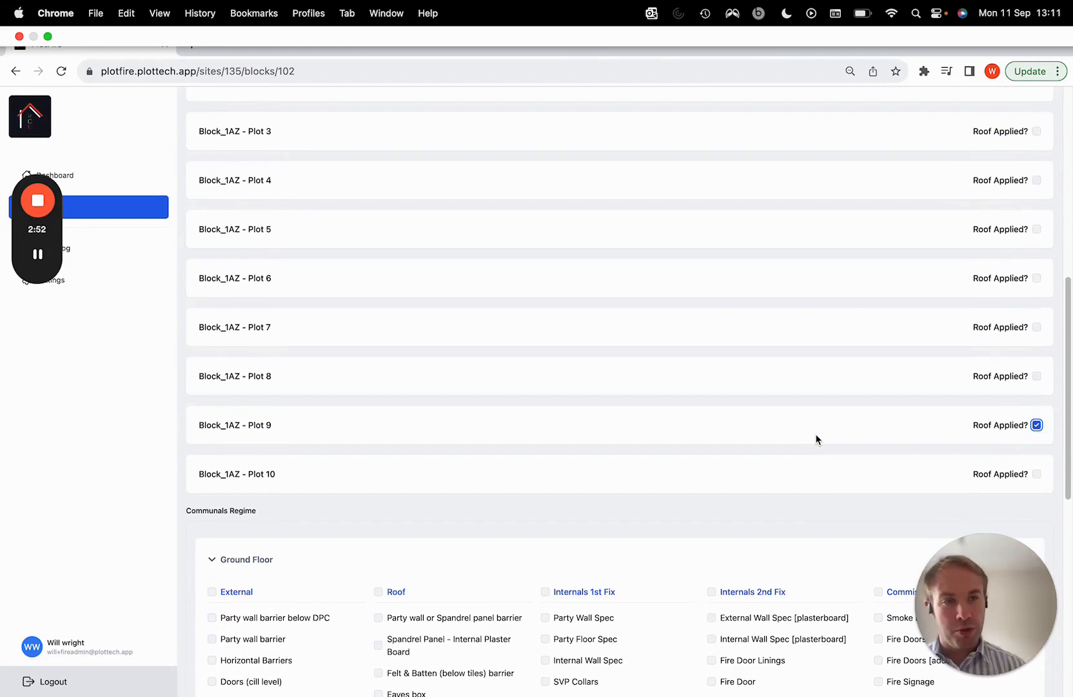
{"action": "left_click", "coordinate": [1036, 476]}
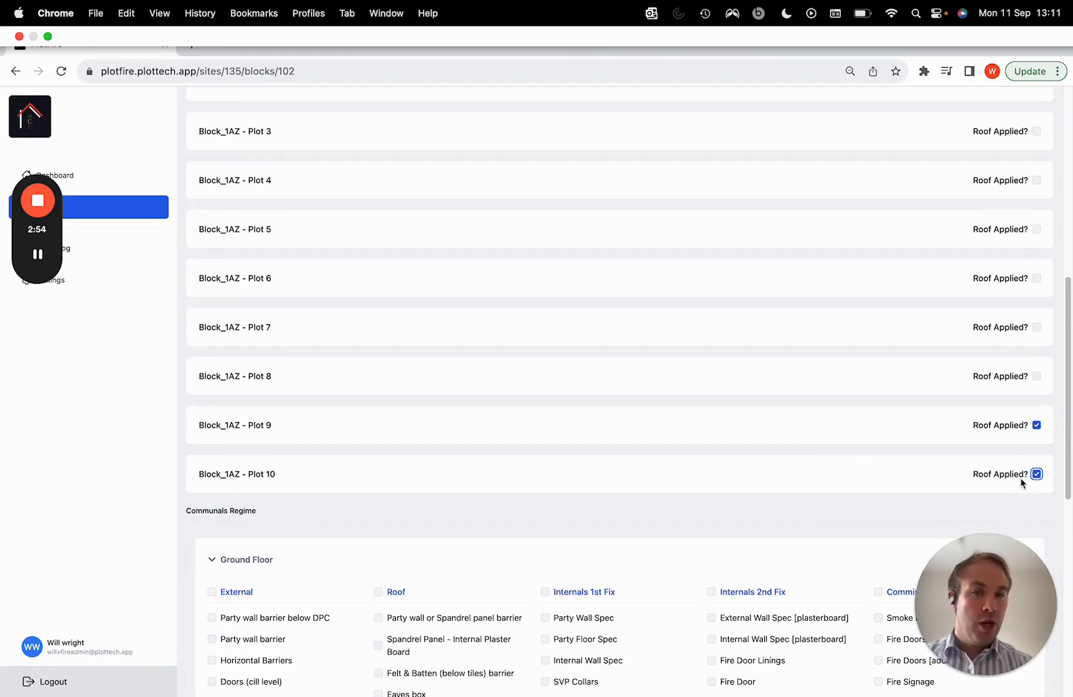
{"action": "scroll", "coordinate": [803, 396], "scroll_direction": "up", "scroll_amount": 1}
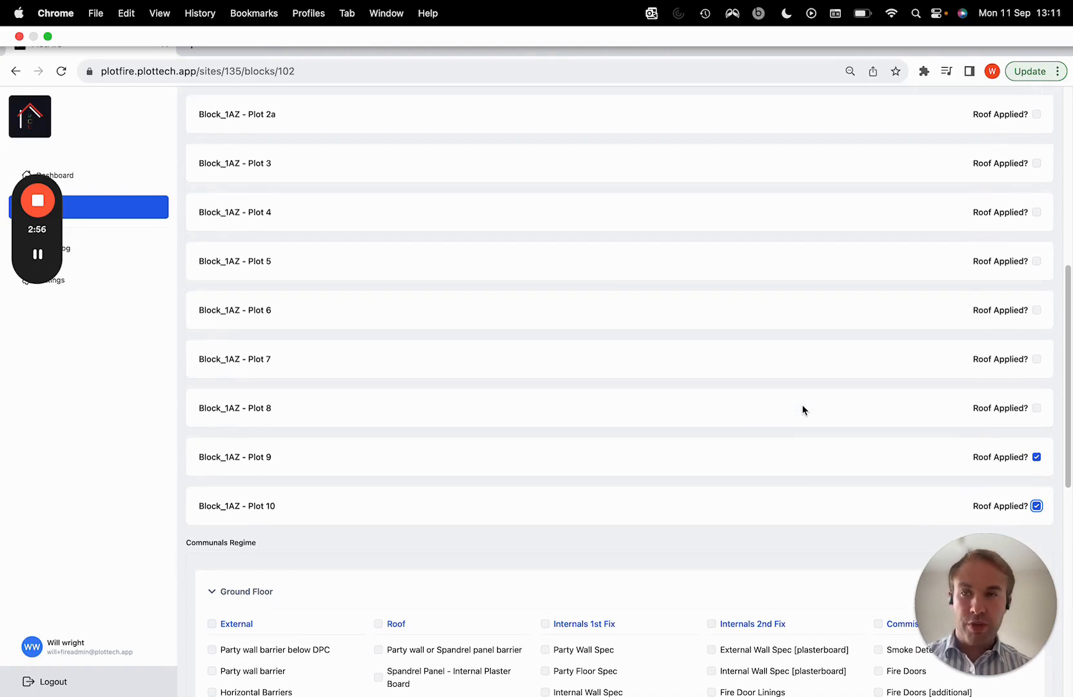
Mark the roof as applied for Plot 5 of Block_1AZ
{"action": "left_click", "coordinate": [1037, 262]}
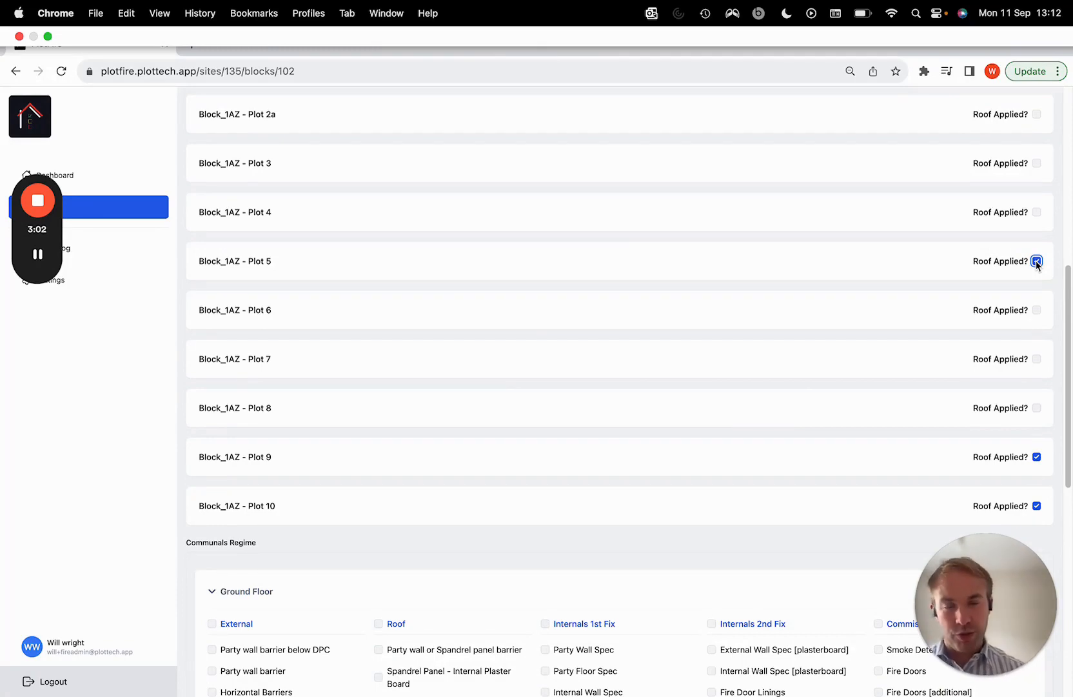
Expand the 1st floor section of the Communals Regime
{"action": "scroll", "coordinate": [598, 279], "scroll_direction": "down", "scroll_amount": 5}
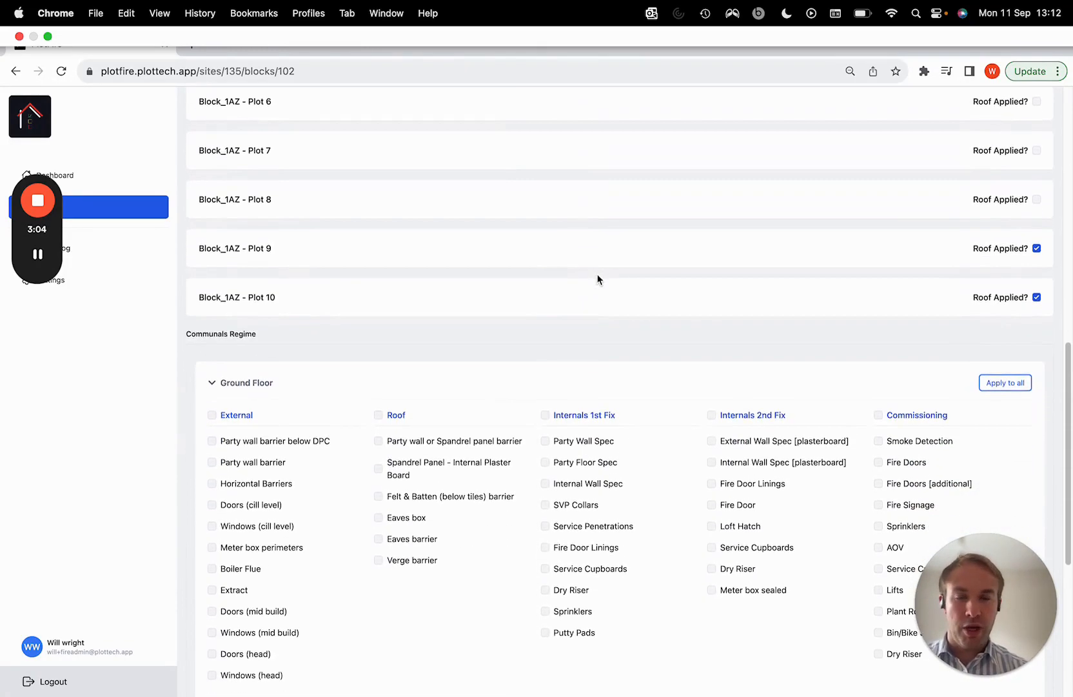
{"action": "scroll", "coordinate": [598, 280], "scroll_direction": "down", "scroll_amount": 1}
{"action": "scroll", "coordinate": [598, 280], "scroll_direction": "down", "scroll_amount": 2}
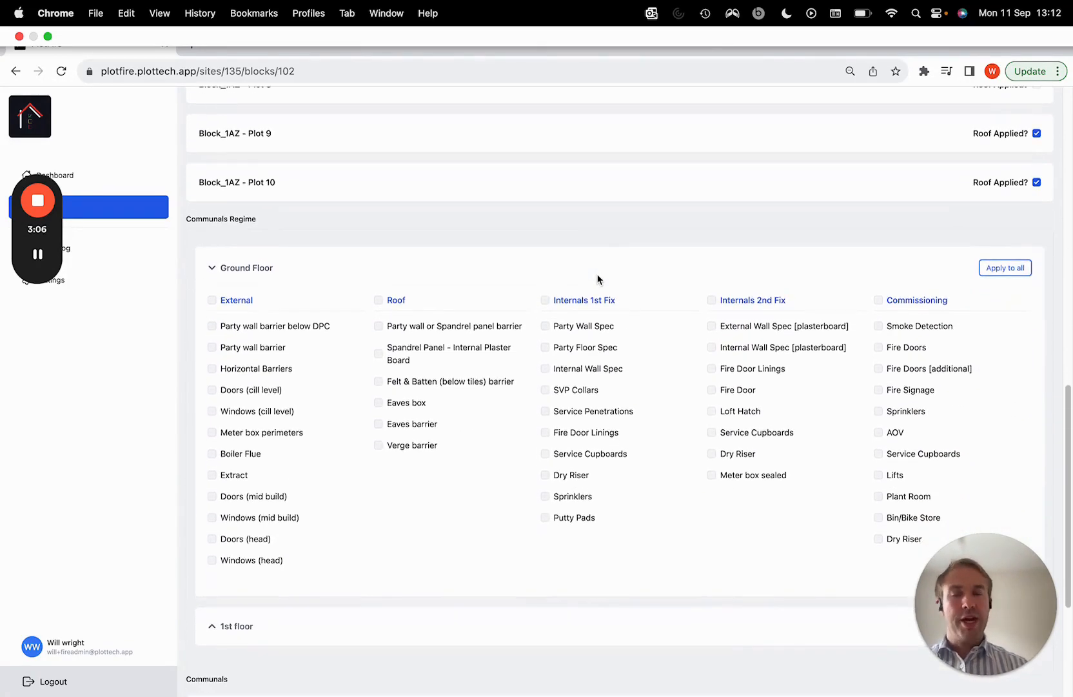
{"action": "scroll", "coordinate": [597, 279], "scroll_direction": "down", "scroll_amount": 2}
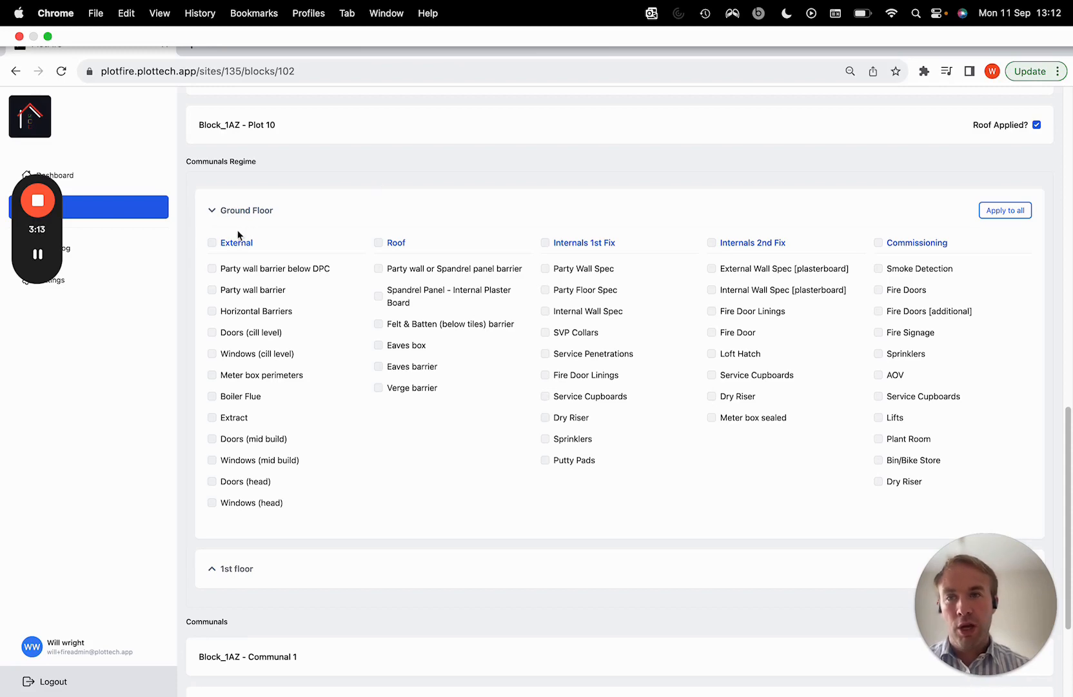
{"action": "scroll", "coordinate": [215, 497], "scroll_direction": "down", "scroll_amount": 3}
{"action": "left_click", "coordinate": [239, 481]}
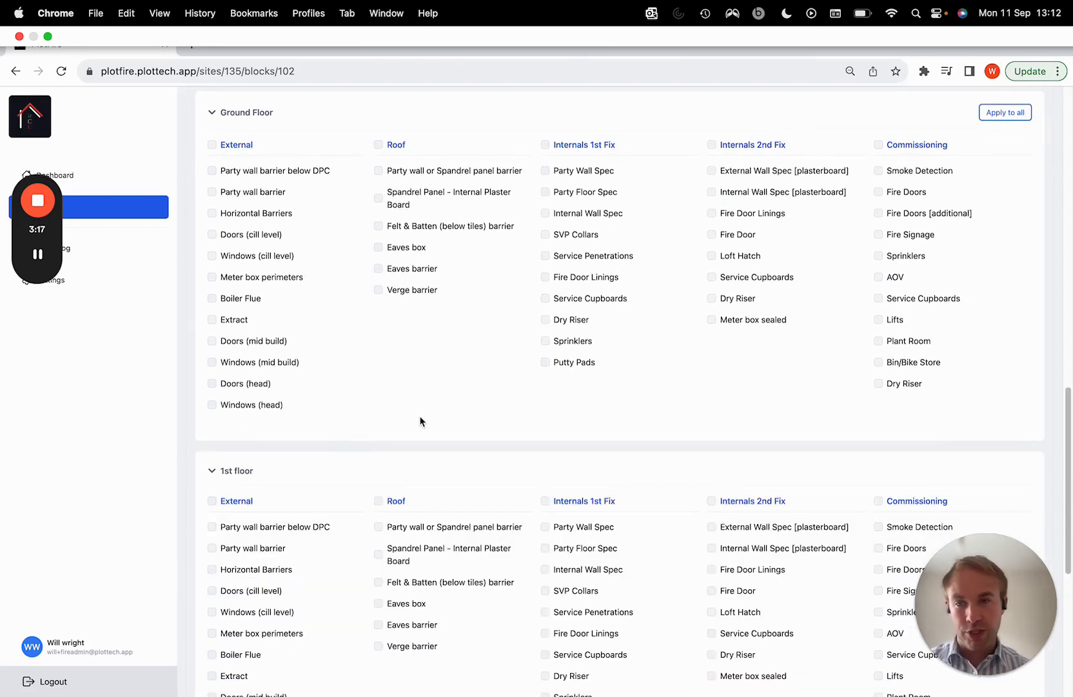
Include every External, Roof and Internals 2nd Fix item in the Ground Floor communals regime and apply the selection to all floors
{"action": "scroll", "coordinate": [420, 422], "scroll_direction": "up", "scroll_amount": 2}
{"action": "left_click", "coordinate": [212, 212]}
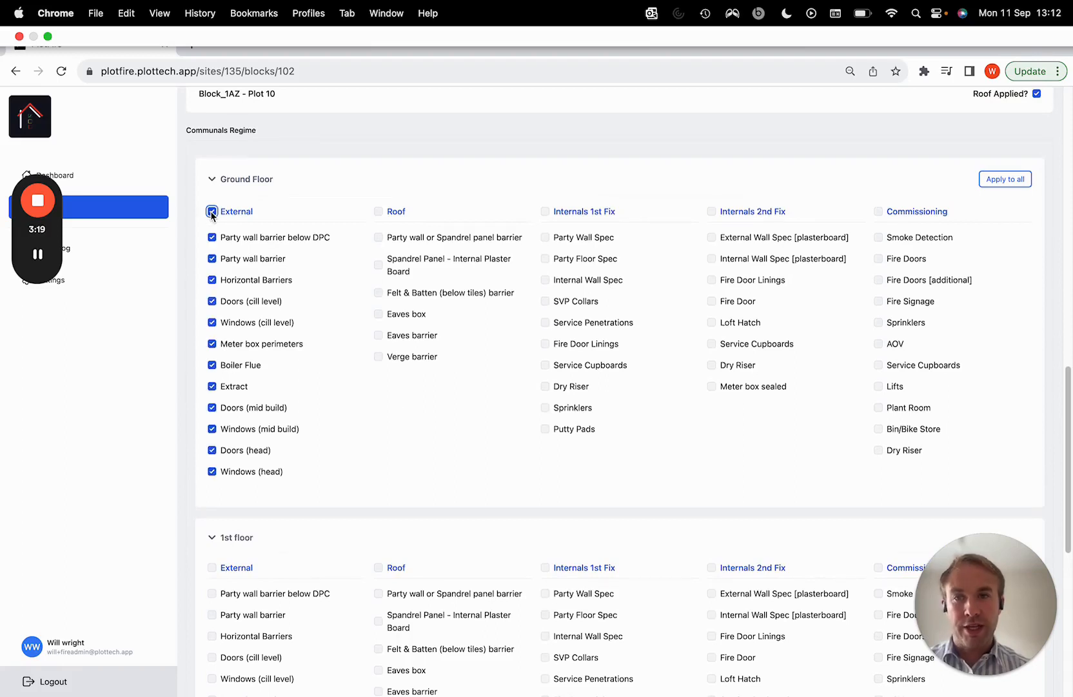
{"action": "left_click", "coordinate": [378, 211]}
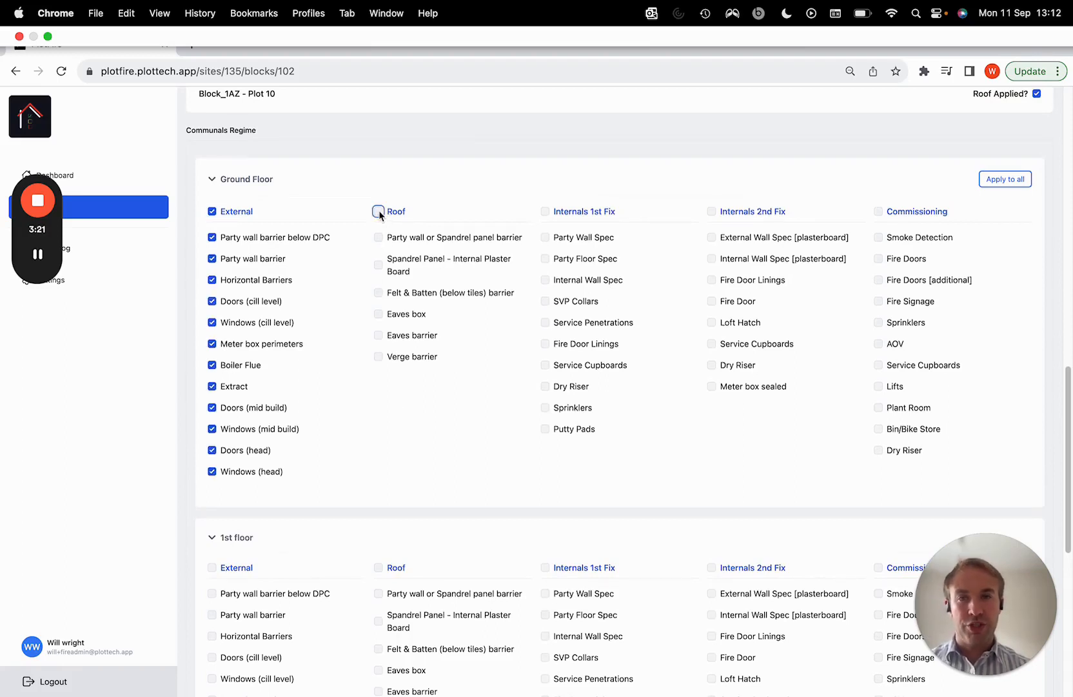
{"action": "left_click", "coordinate": [712, 211]}
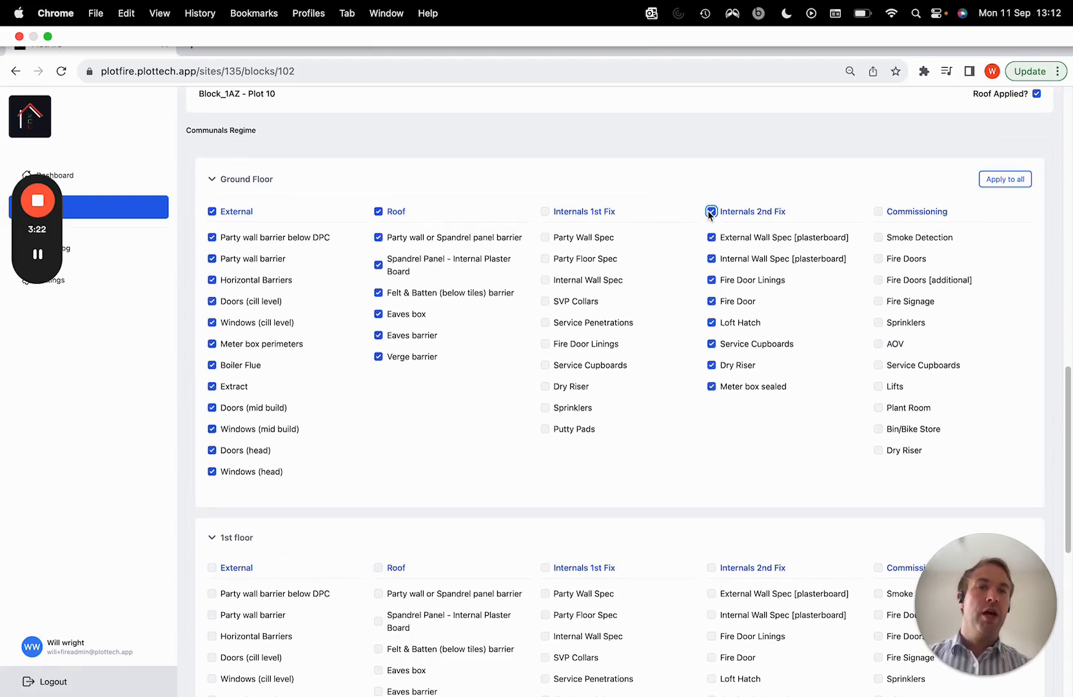
{"action": "left_click", "coordinate": [989, 181]}
{"action": "left_click", "coordinate": [668, 161]}
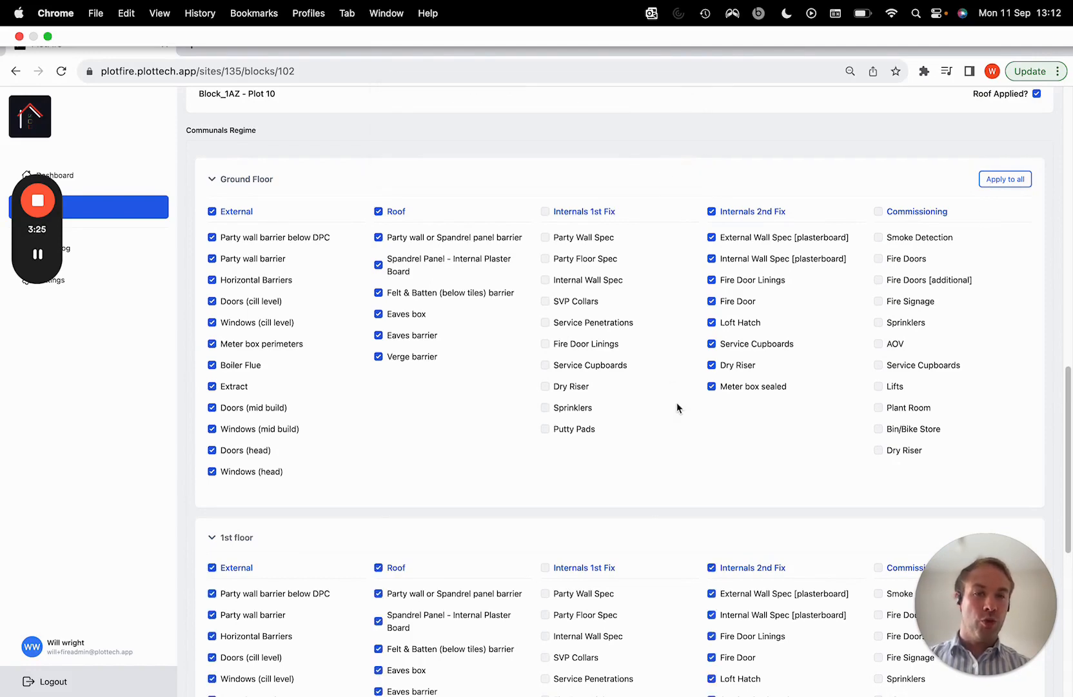
Save the Block_1AZ regime as a draft and confirm it to generate the block's plots
{"action": "scroll", "coordinate": [676, 401], "scroll_direction": "down", "scroll_amount": 5}
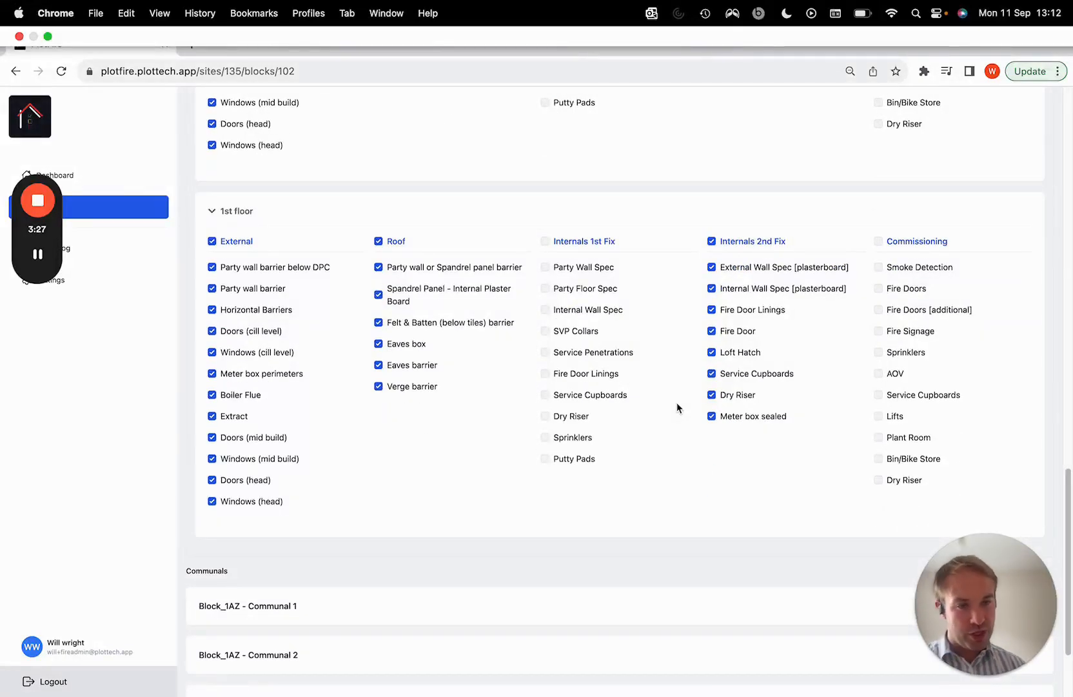
{"action": "scroll", "coordinate": [677, 407], "scroll_direction": "down", "scroll_amount": 2}
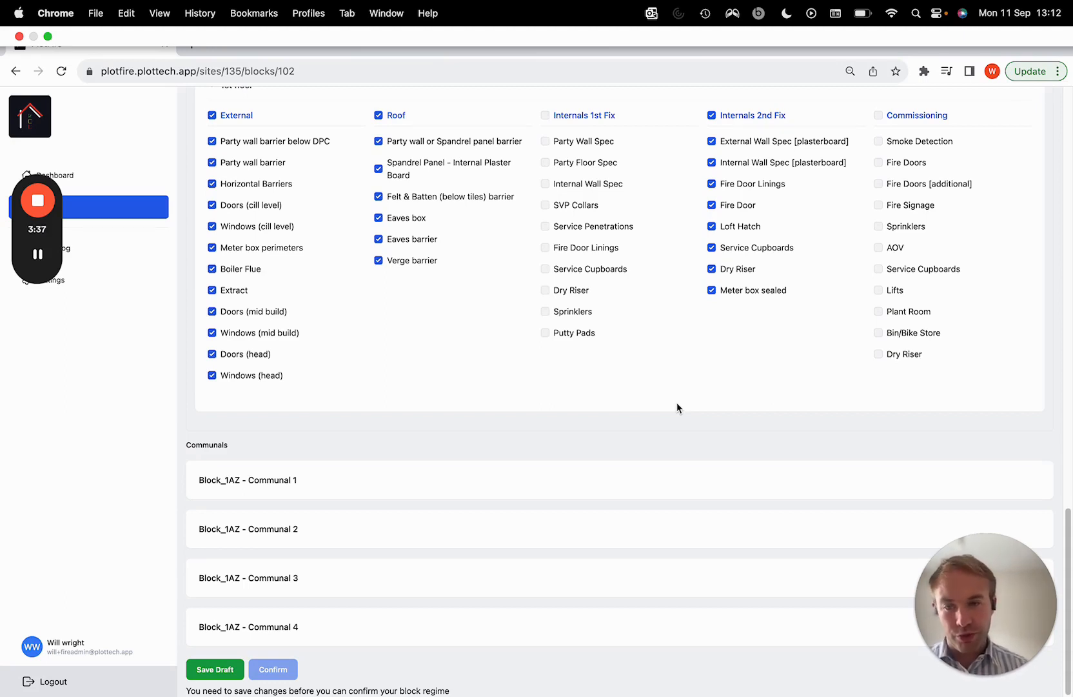
{"action": "scroll", "coordinate": [677, 408], "scroll_direction": "up", "scroll_amount": 3}
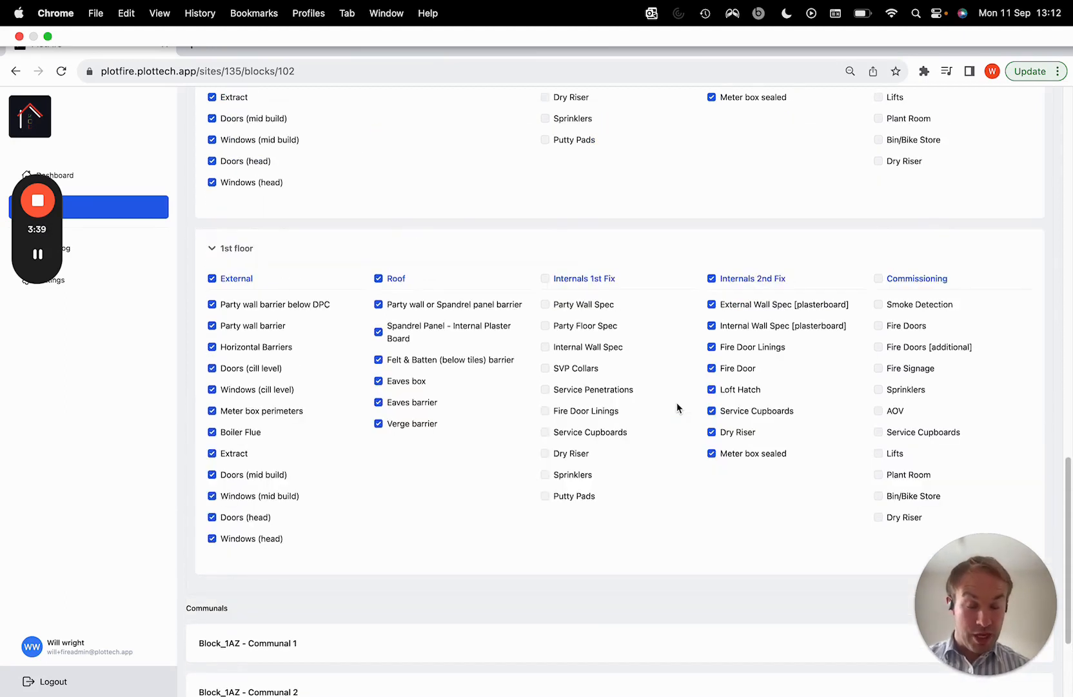
{"action": "scroll", "coordinate": [678, 408], "scroll_direction": "up", "scroll_amount": 2}
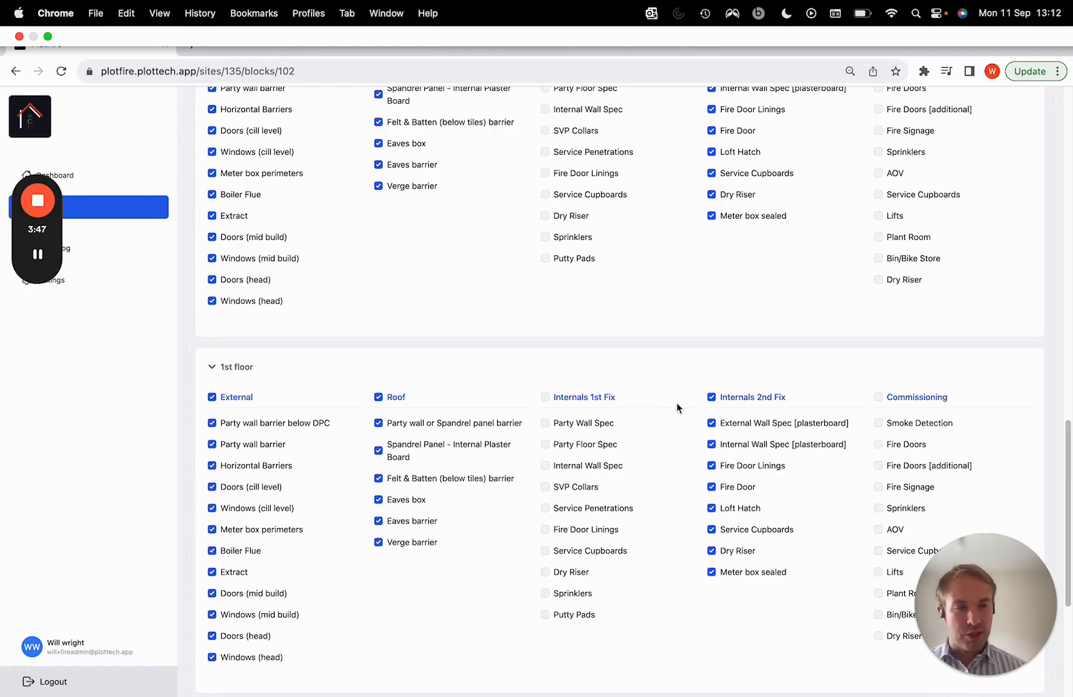
{"action": "scroll", "coordinate": [677, 402], "scroll_direction": "down", "scroll_amount": 5}
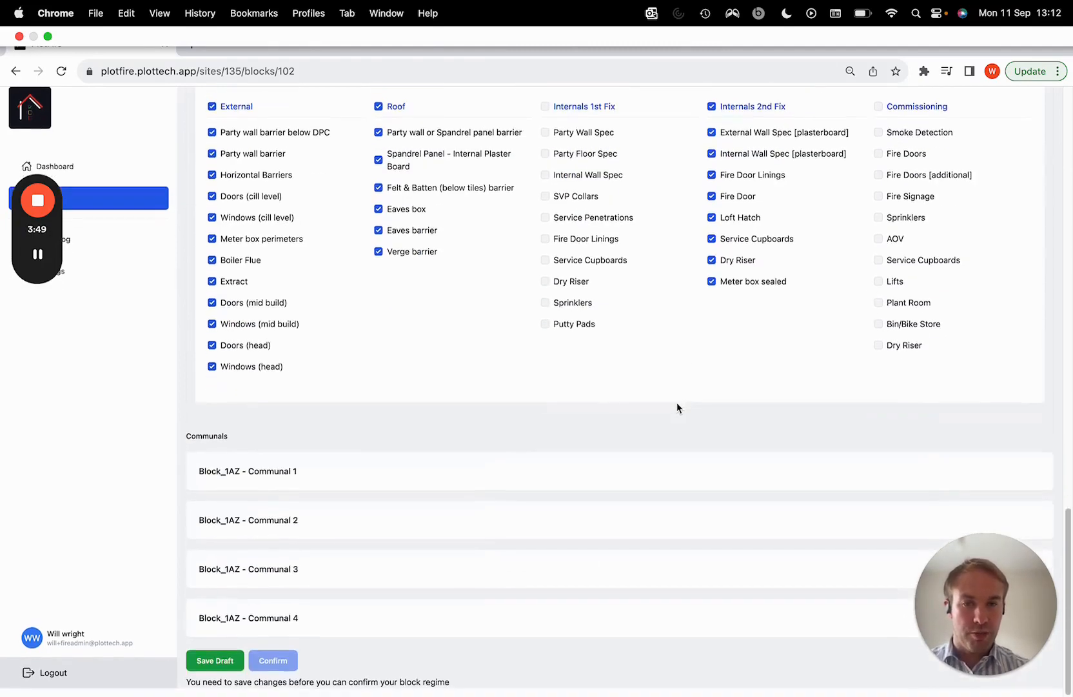
{"action": "left_click", "coordinate": [207, 674]}
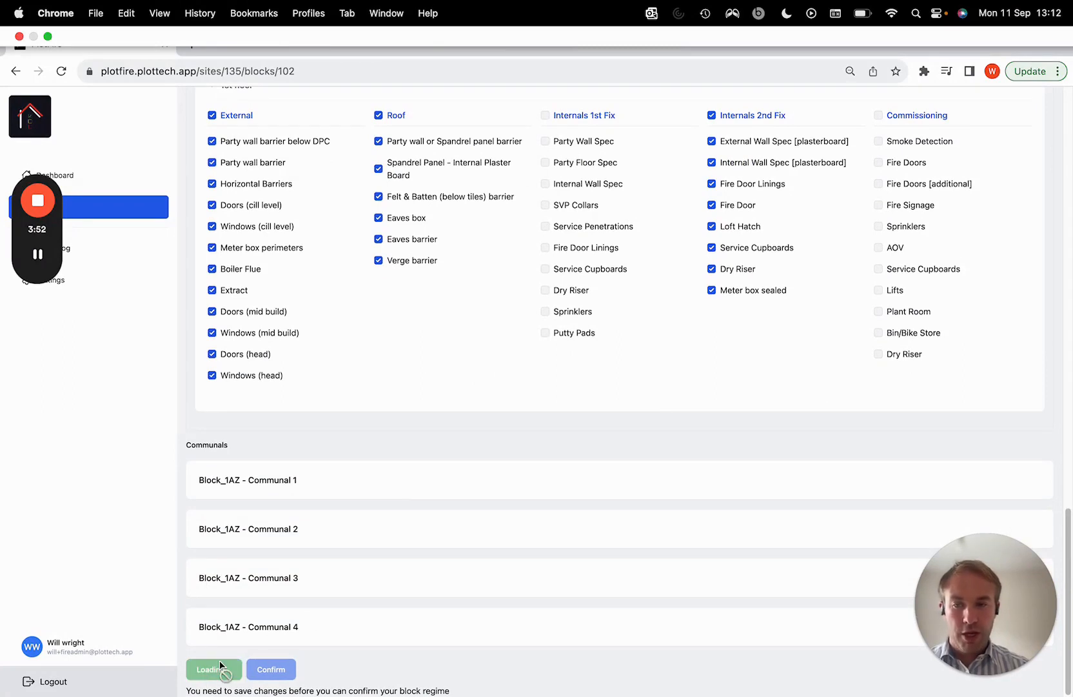
{"action": "left_click", "coordinate": [273, 682]}
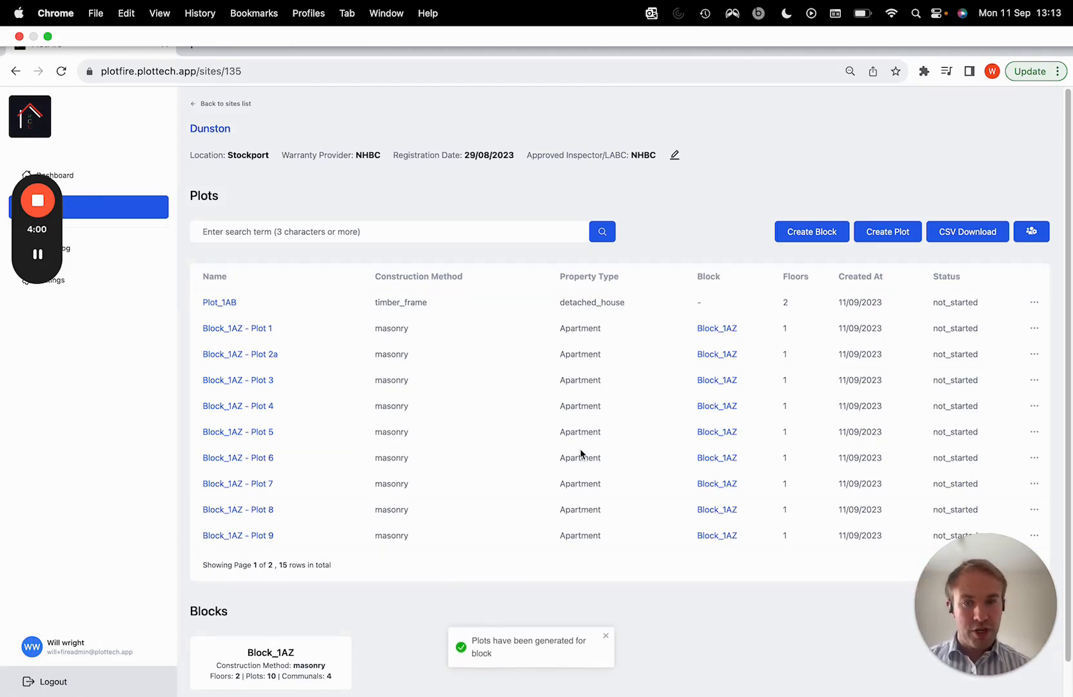
Show the second page of the Dunston site's plots list
{"action": "scroll", "coordinate": [516, 301], "scroll_direction": "down", "scroll_amount": 1}
{"action": "left_click", "coordinate": [1006, 529]}
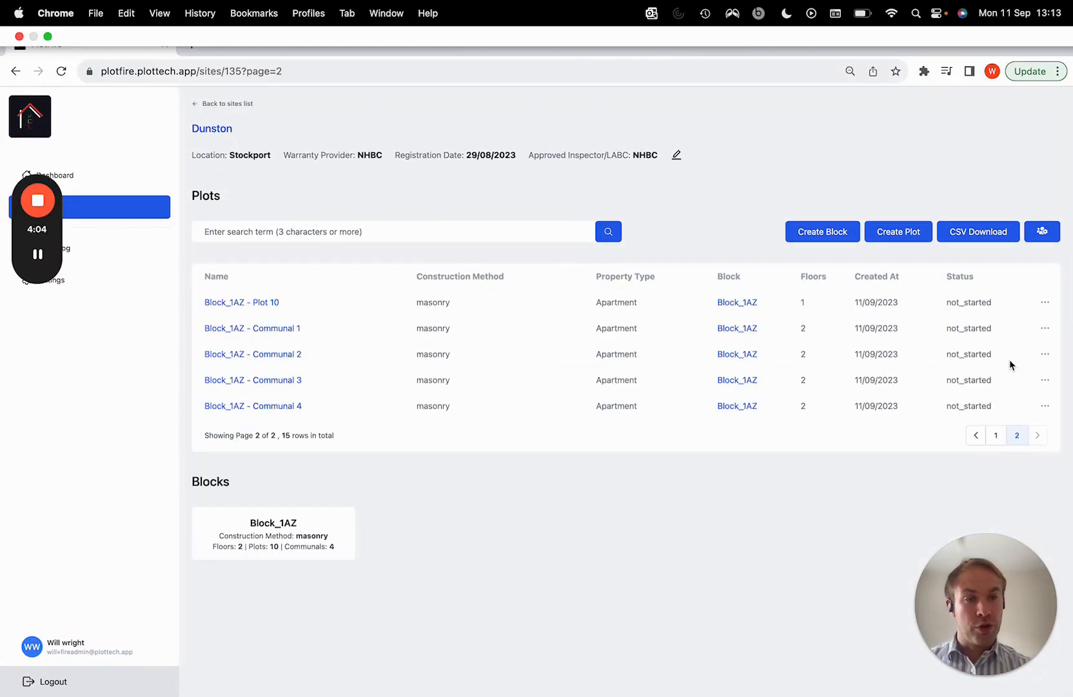